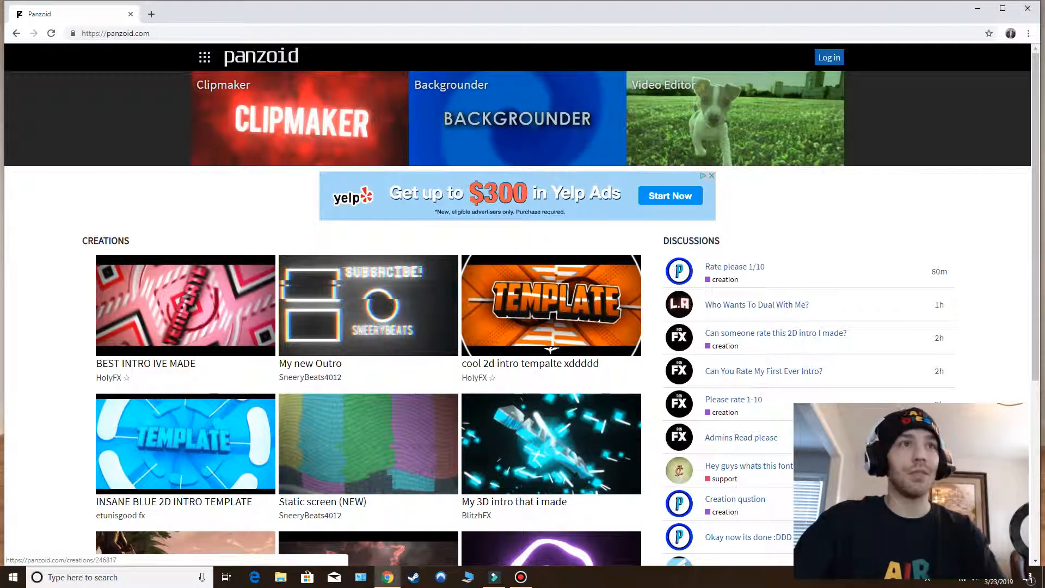
Find the "cool 2d intro template" creation by HolyFX and open it in Clipmaker.
{"action": "left_click", "coordinate": [262, 57]}
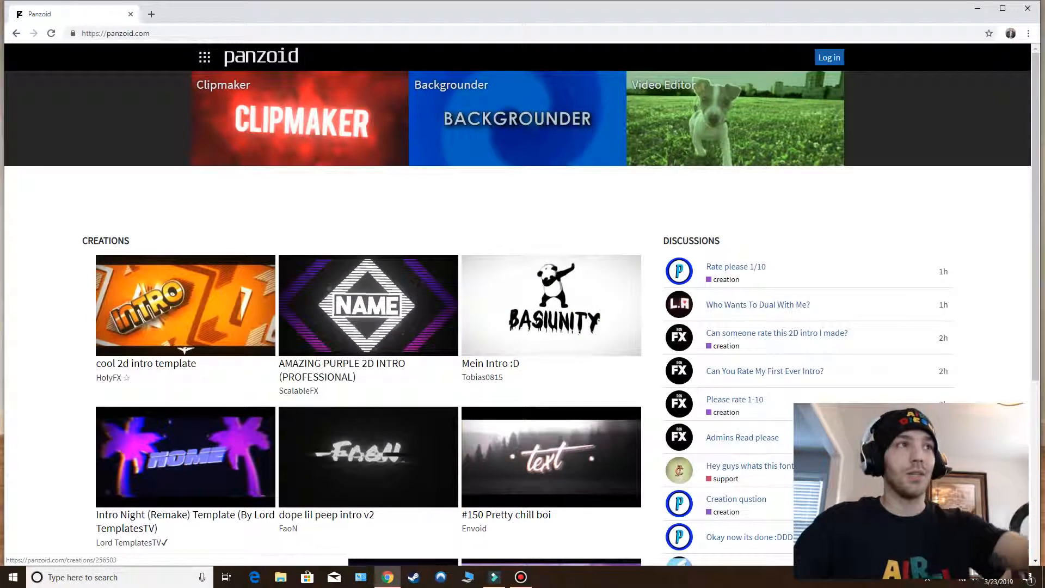
{"action": "scroll", "coordinate": [368, 305], "scroll_direction": "down", "scroll_amount": 3}
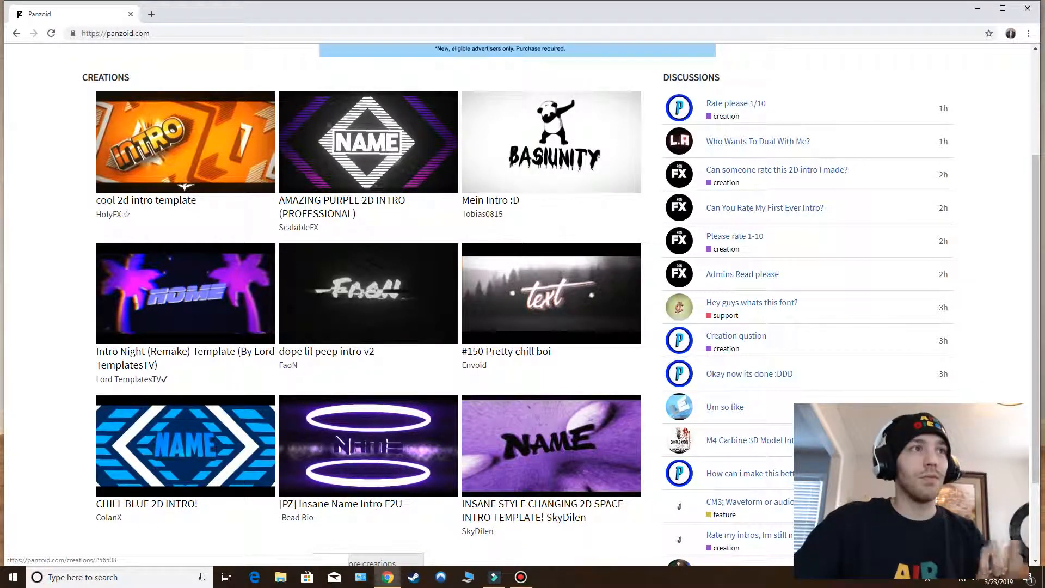
{"action": "left_click", "coordinate": [185, 141]}
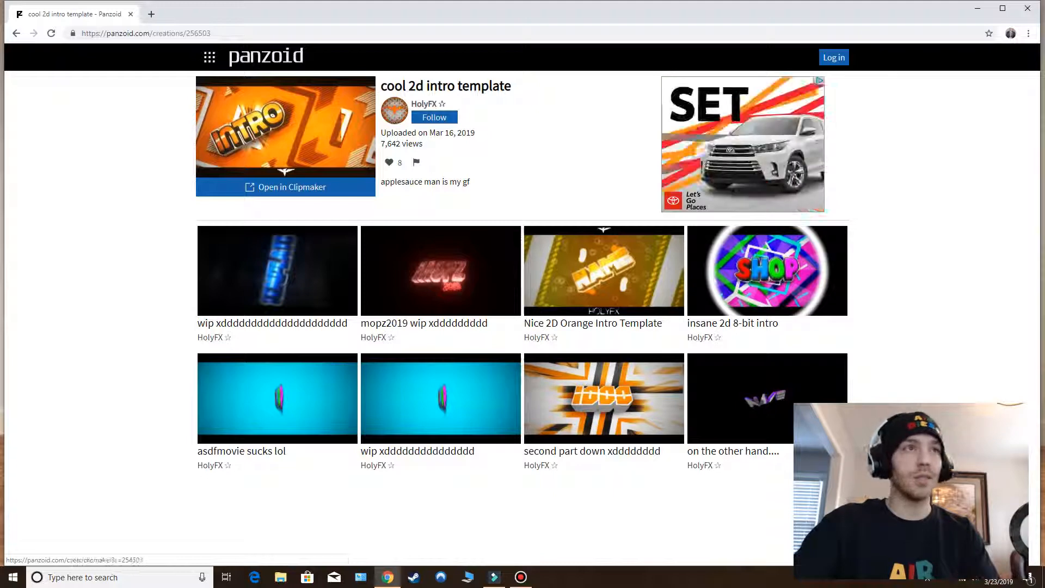
{"action": "left_click", "coordinate": [292, 187]}
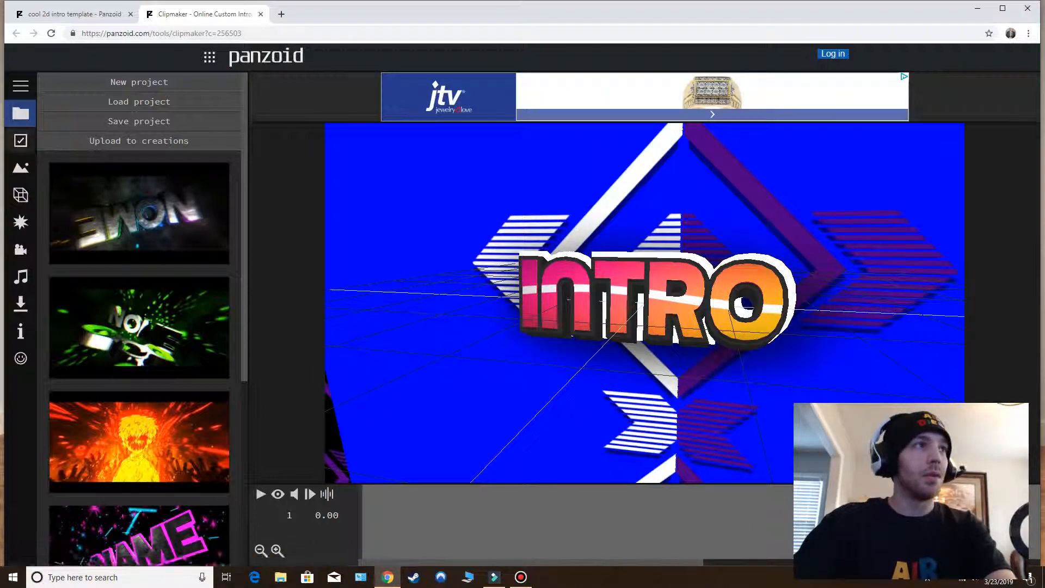
Set the project's frame rate to 60 in the basic settings.
{"action": "left_click", "coordinate": [20, 141]}
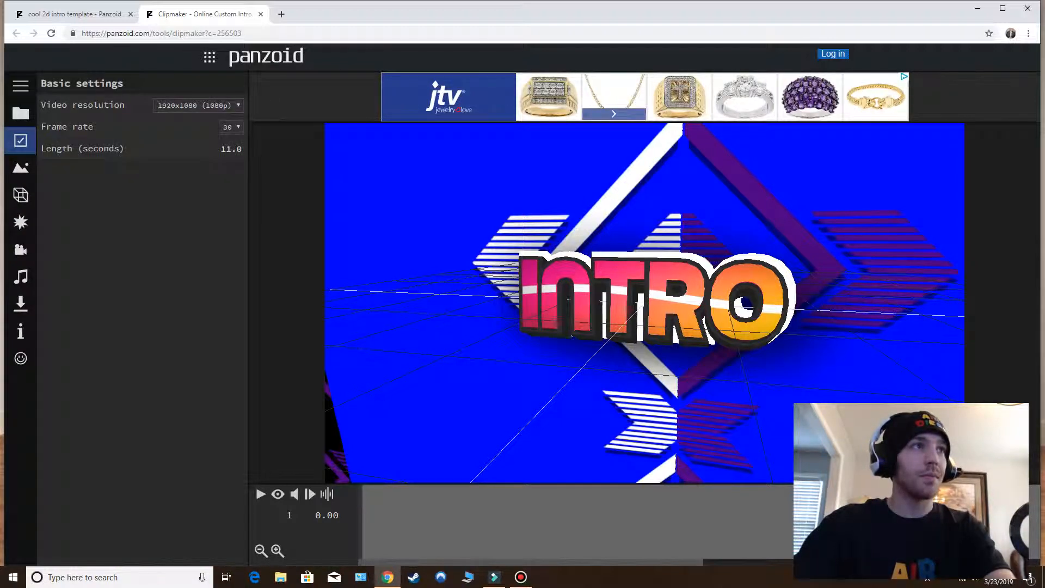
{"action": "left_click", "coordinate": [231, 127]}
{"action": "left_click", "coordinate": [229, 150]}
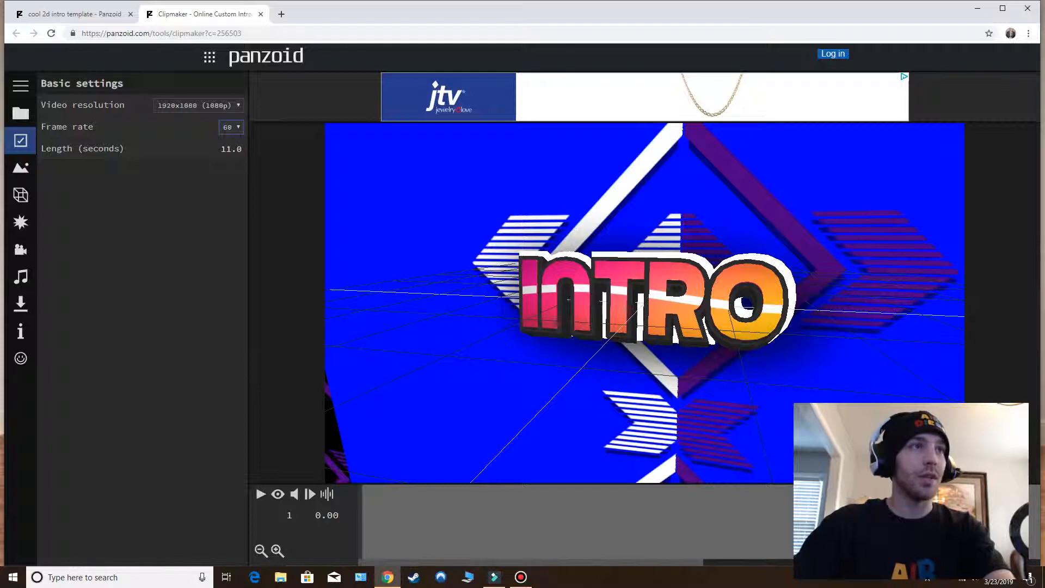
Check the available video resolutions for the project, keeping 1920x1080 (1080p).
{"action": "left_click", "coordinate": [20, 168]}
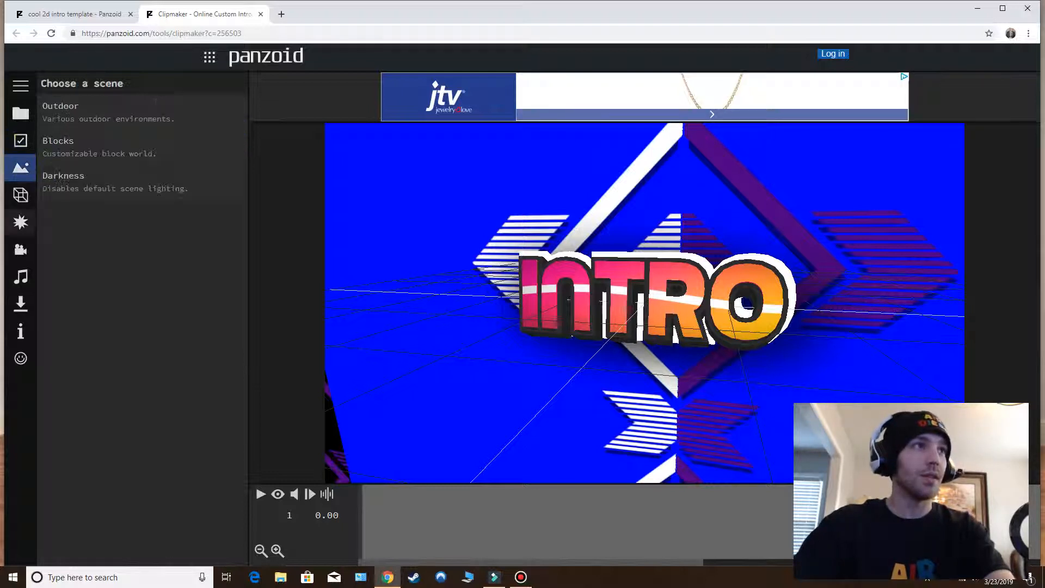
{"action": "left_click", "coordinate": [20, 140]}
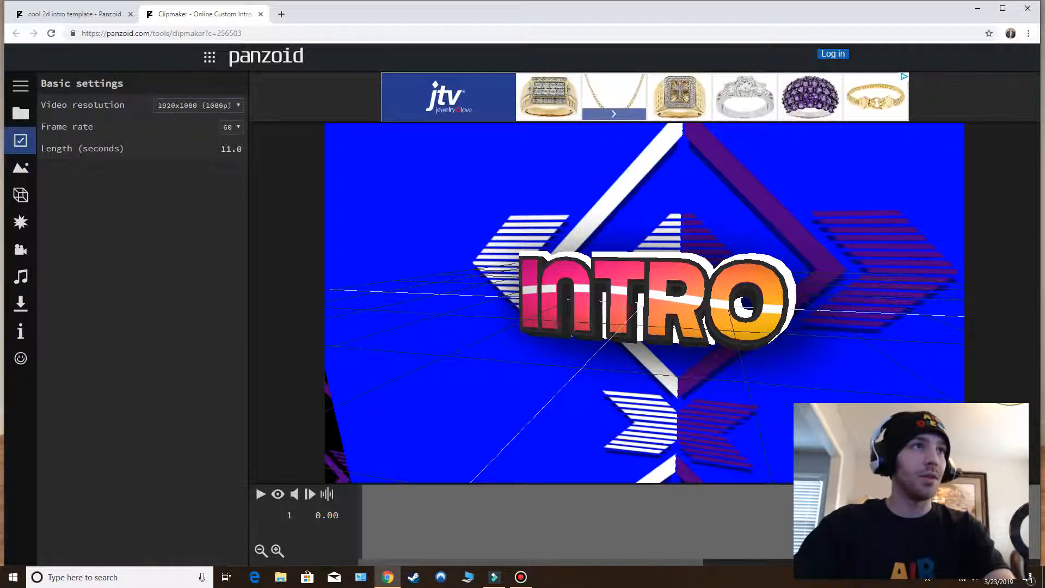
{"action": "left_click", "coordinate": [210, 105]}
{"action": "left_click", "coordinate": [209, 106]}
{"action": "left_click", "coordinate": [210, 106]}
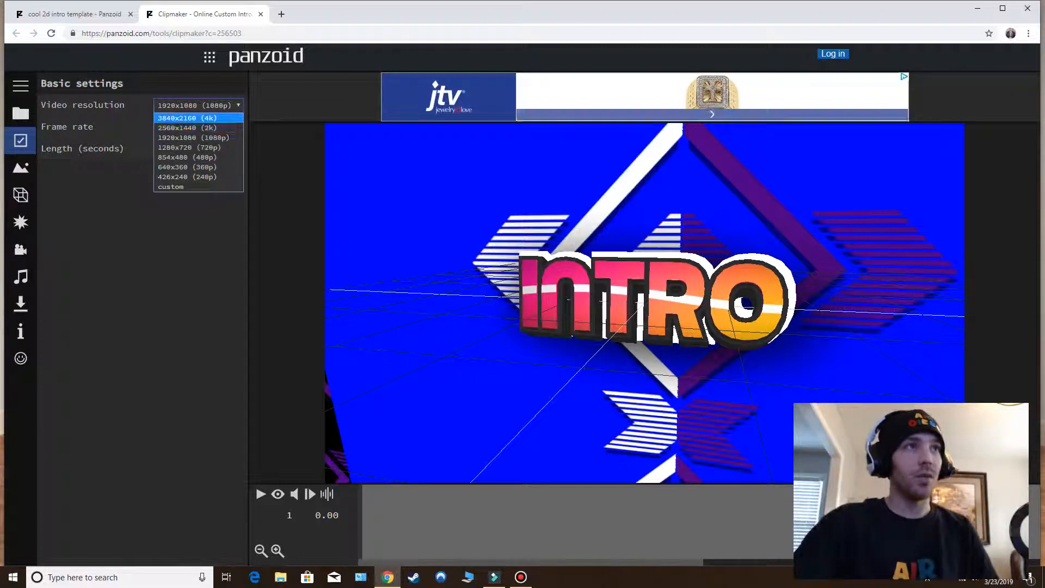
{"action": "left_click", "coordinate": [209, 106]}
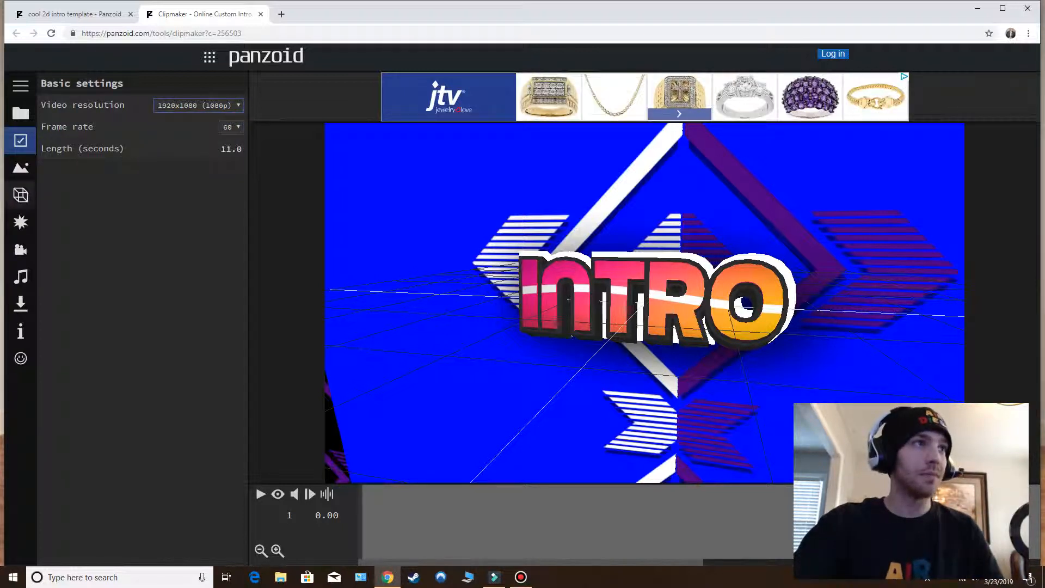
Change the first INTRO text object in the TEXT group to HEY EVERYONE and copy the new wording.
{"action": "left_click", "coordinate": [20, 195]}
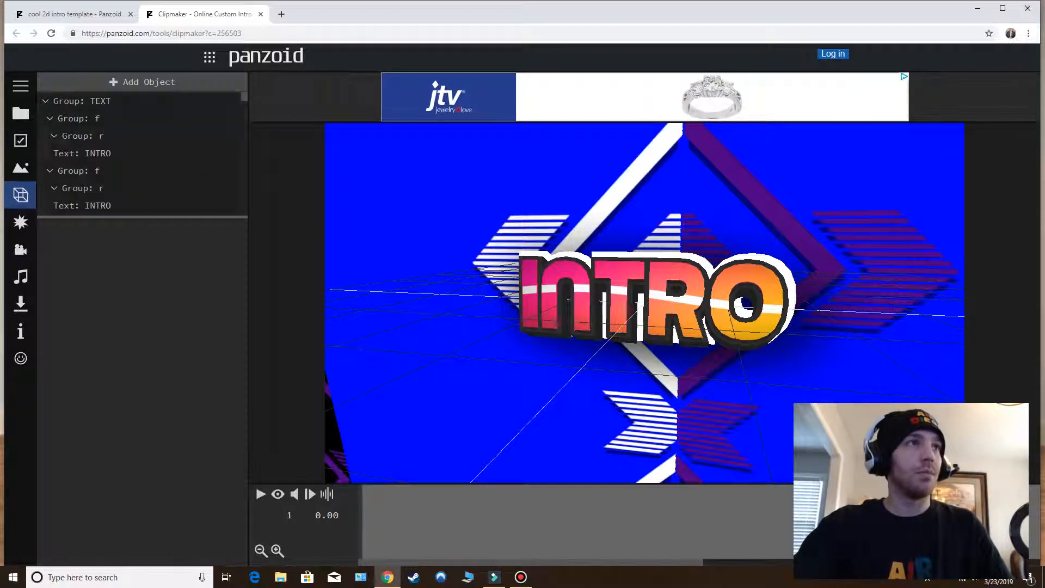
{"action": "scroll", "coordinate": [644, 303], "scroll_direction": "up", "scroll_amount": 2}
{"action": "scroll", "coordinate": [644, 303], "scroll_direction": "down", "scroll_amount": 5}
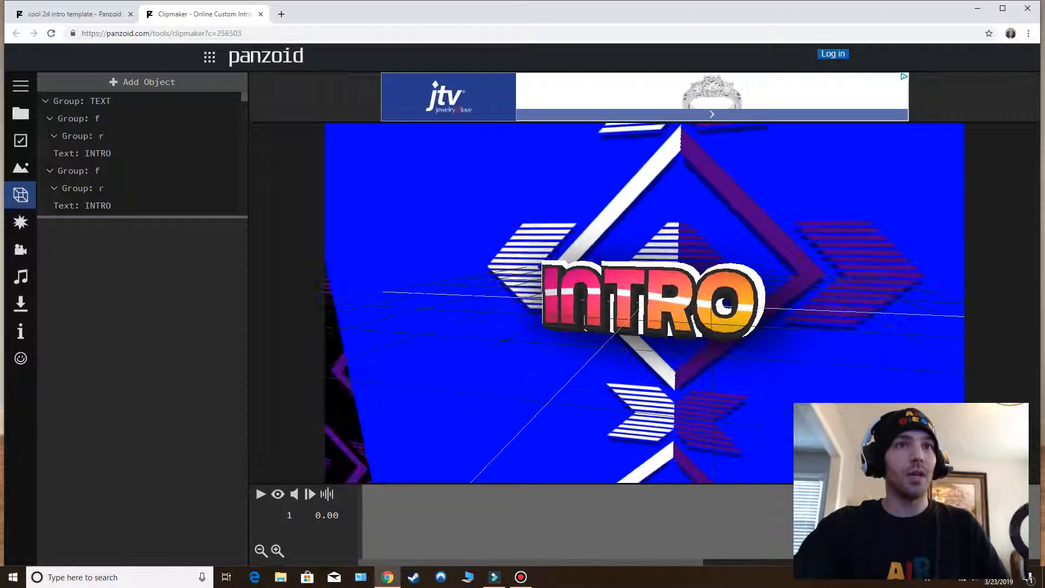
{"action": "scroll", "coordinate": [143, 135], "scroll_direction": "down", "scroll_amount": 5}
{"action": "scroll", "coordinate": [142, 147], "scroll_direction": "up", "scroll_amount": 5}
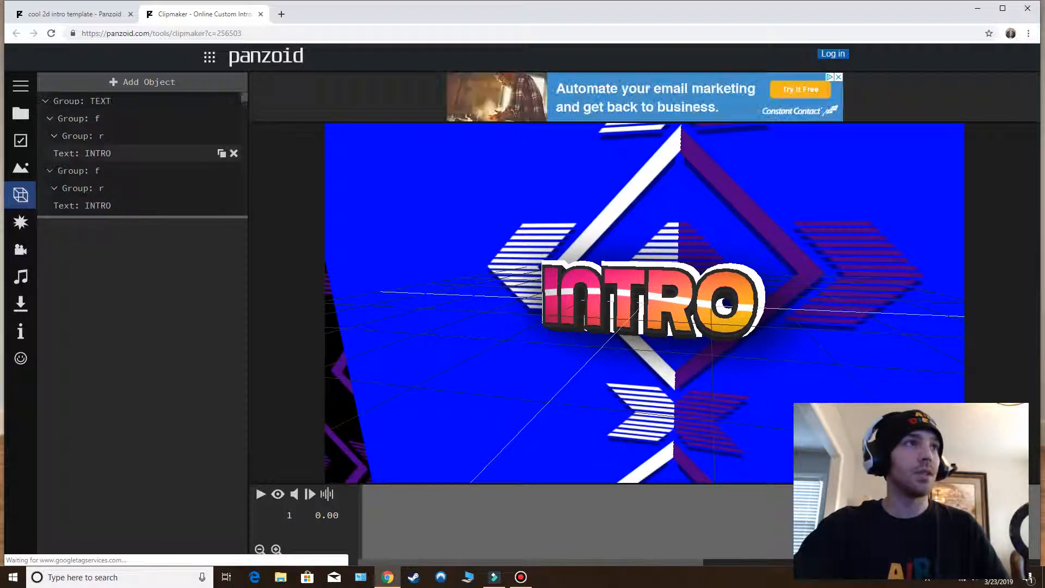
{"action": "left_click", "coordinate": [109, 154]}
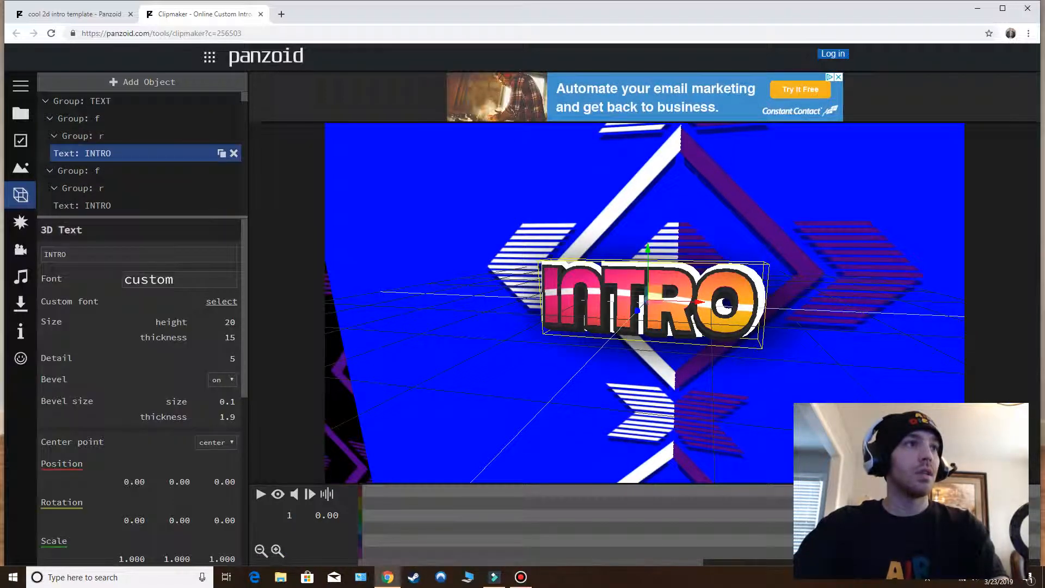
{"action": "double_click", "coordinate": [55, 255]}
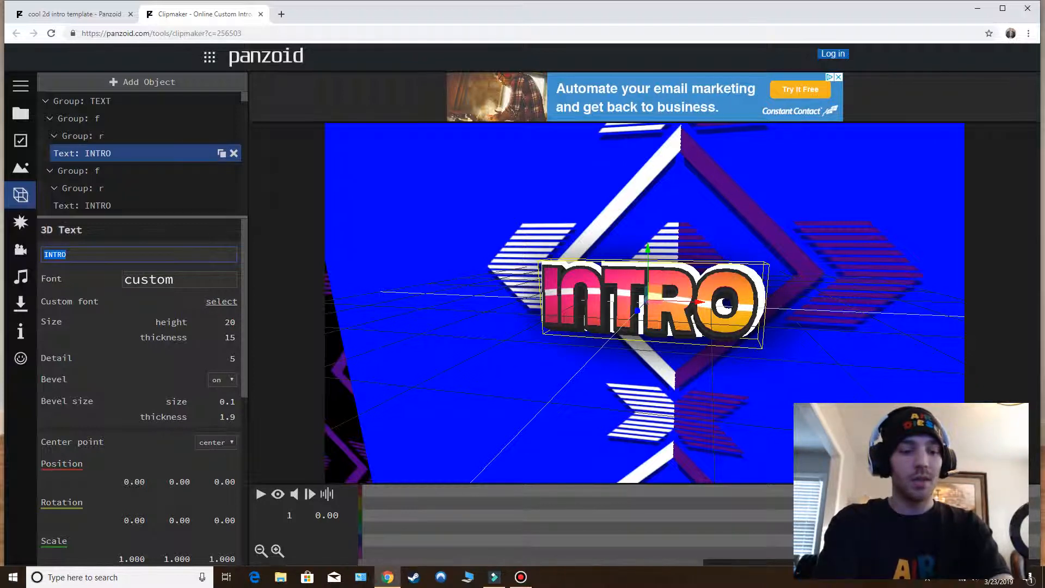
{"action": "type", "text": "HEY EVERYONE"}
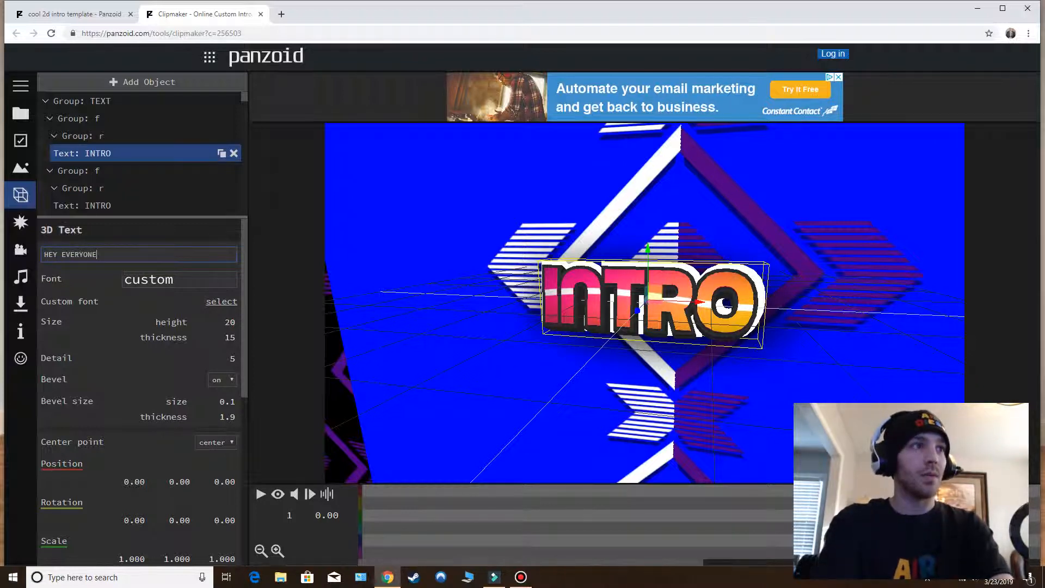
{"action": "key", "text": "ctrl+a"}
{"action": "key", "text": "ctrl+c"}
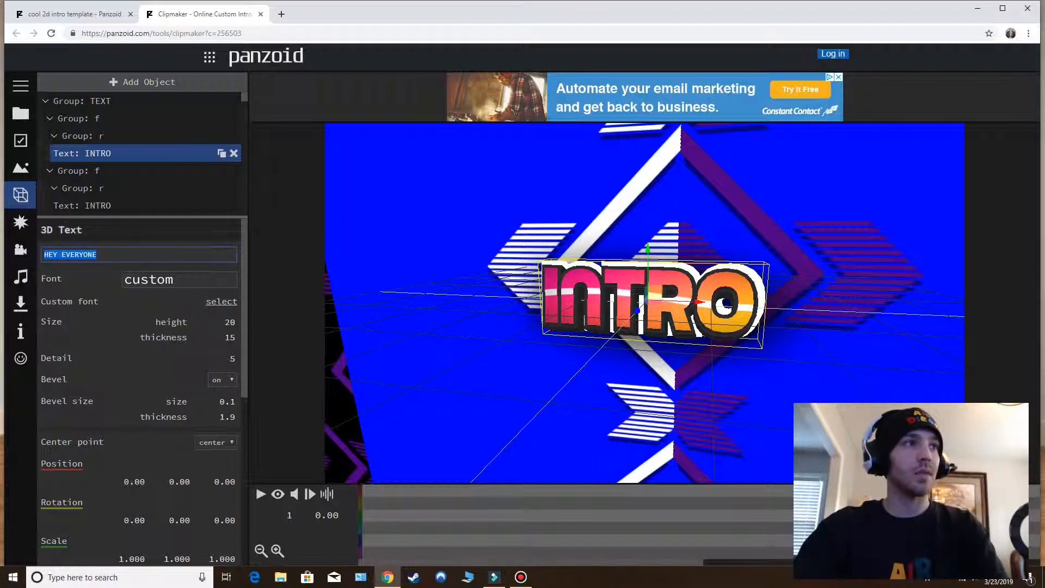
{"action": "left_click", "coordinate": [120, 171]}
{"action": "left_click", "coordinate": [120, 171]}
{"action": "left_click", "coordinate": [120, 154]}
Replace the first two INTRO texts in the second subgroup with HEY EVERYONE.
{"action": "scroll", "coordinate": [120, 130], "scroll_direction": "down", "scroll_amount": 3}
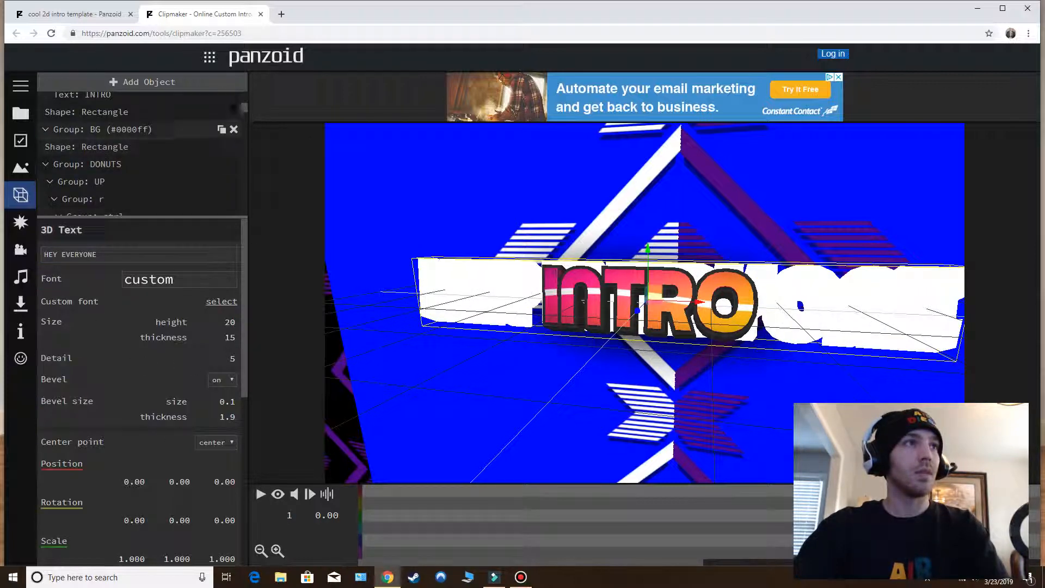
{"action": "scroll", "coordinate": [142, 153], "scroll_direction": "up", "scroll_amount": 5}
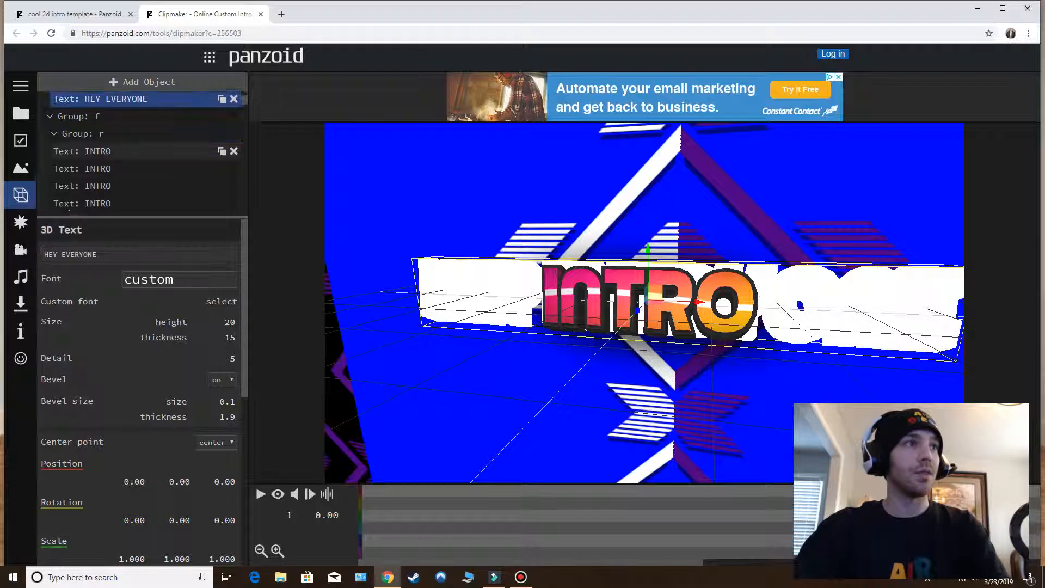
{"action": "left_click", "coordinate": [120, 151]}
{"action": "double_click", "coordinate": [57, 254]}
{"action": "key", "text": "ctrl+v"}
{"action": "key", "text": "Return"}
{"action": "left_click", "coordinate": [120, 168]}
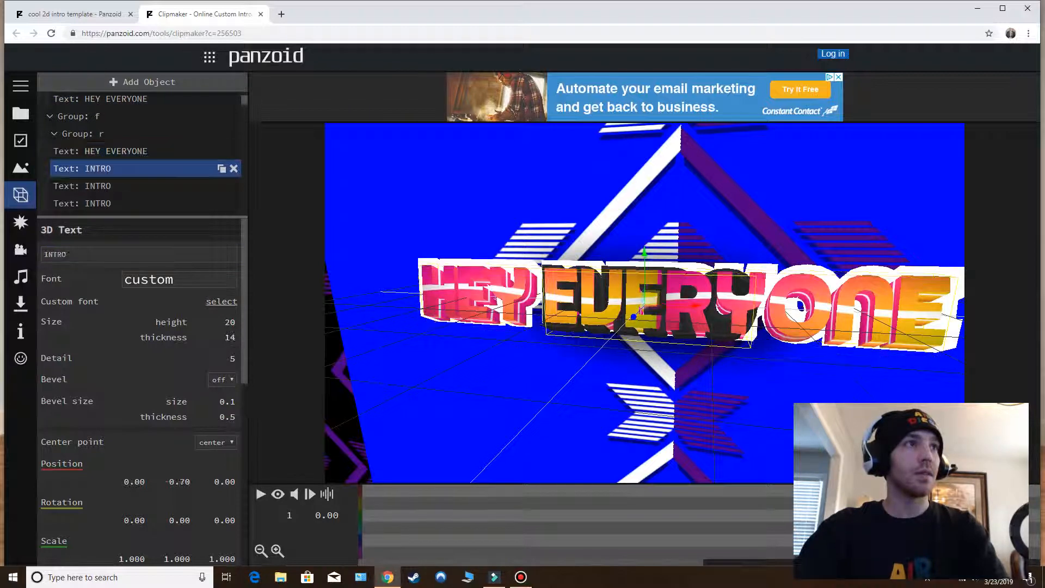
{"action": "double_click", "coordinate": [60, 254]}
{"action": "key", "text": "ctrl+v"}
{"action": "key", "text": "Return"}
Replace the two remaining INTRO texts in the second subgroup with HEY EVERYONE.
{"action": "left_click", "coordinate": [120, 186]}
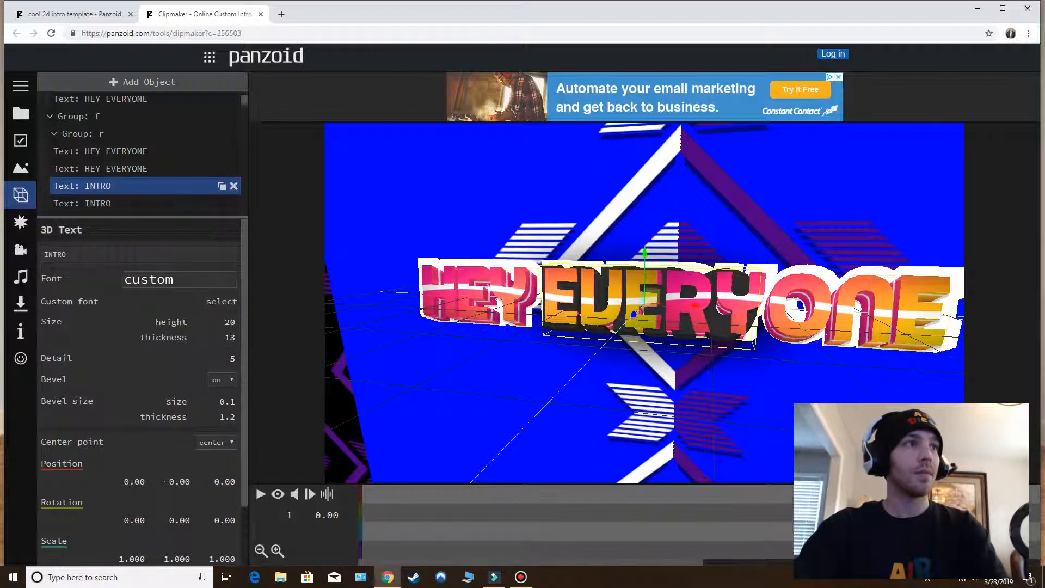
{"action": "double_click", "coordinate": [64, 255]}
{"action": "key", "text": "ctrl+v"}
{"action": "key", "text": "Return"}
{"action": "left_click", "coordinate": [119, 203]}
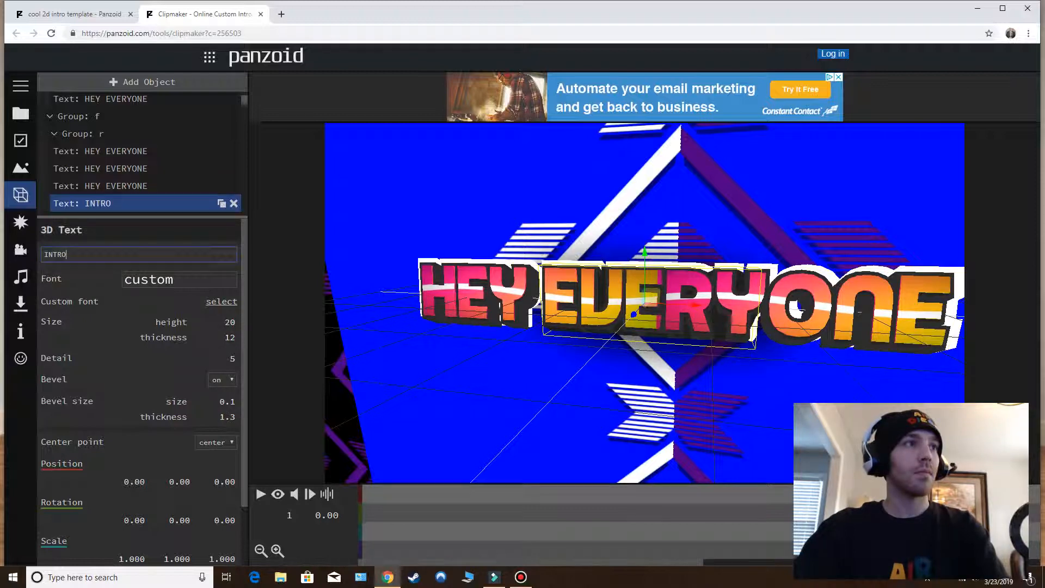
{"action": "double_click", "coordinate": [63, 254]}
{"action": "key", "text": "ctrl+v"}
{"action": "key", "text": "Return"}
Look through the rest of the object list for any further text objects.
{"action": "scroll", "coordinate": [120, 169], "scroll_direction": "down", "scroll_amount": 3}
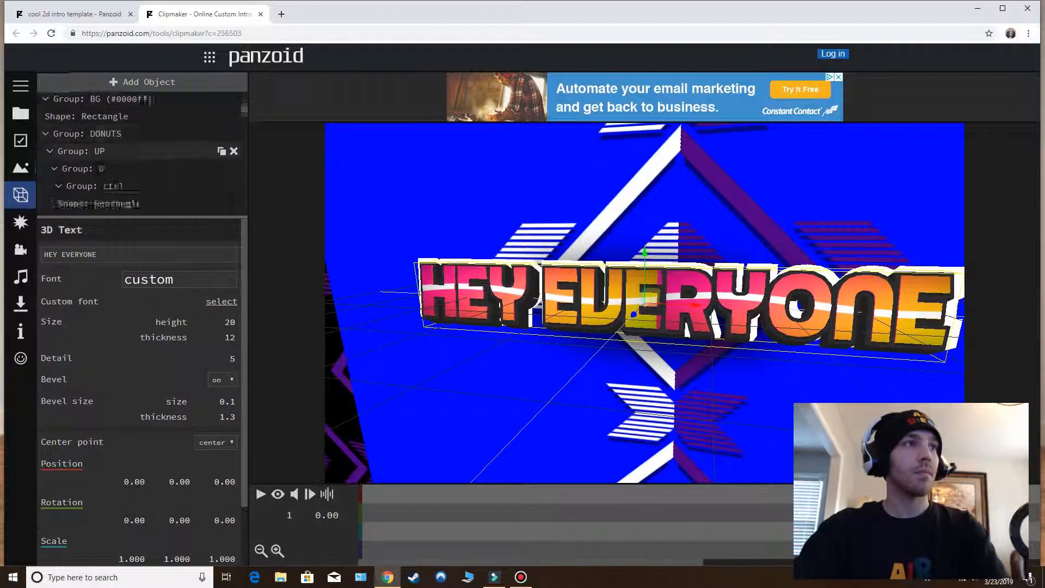
{"action": "scroll", "coordinate": [142, 156], "scroll_direction": "down", "scroll_amount": 5}
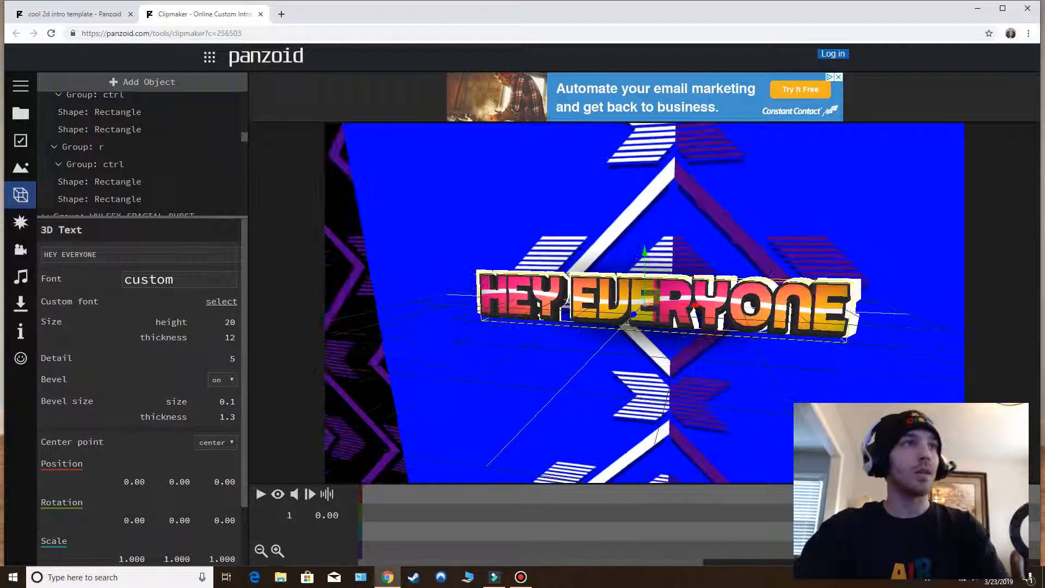
{"action": "scroll", "coordinate": [141, 158], "scroll_direction": "down", "scroll_amount": 3}
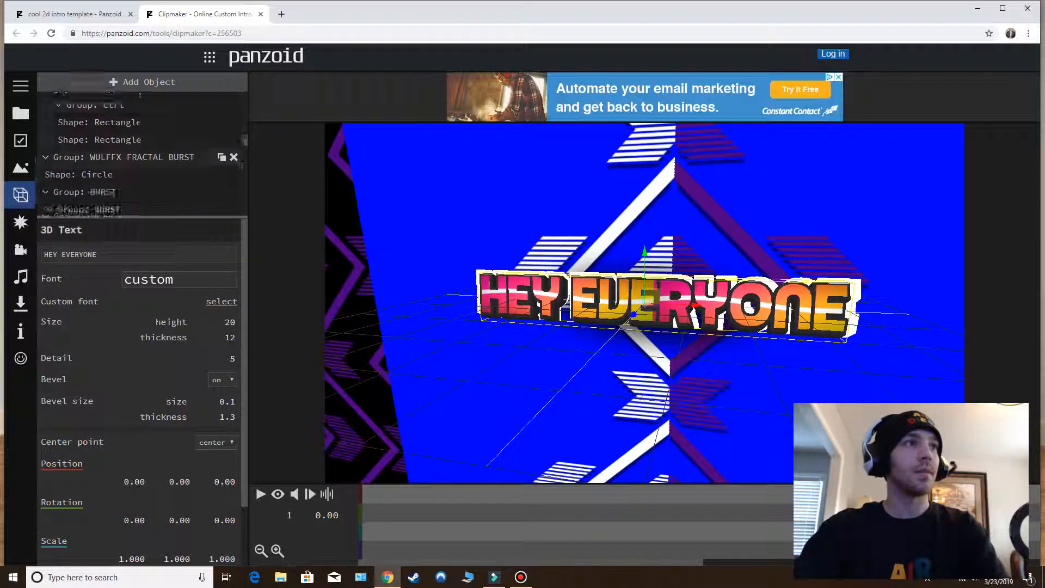
{"action": "scroll", "coordinate": [142, 157], "scroll_direction": "down", "scroll_amount": 5}
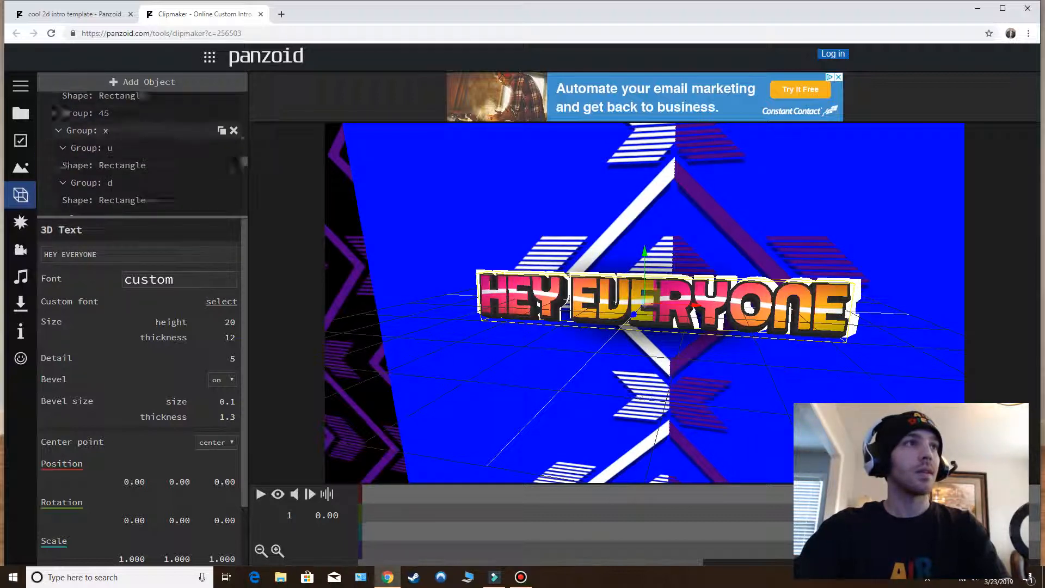
{"action": "scroll", "coordinate": [141, 163], "scroll_direction": "down", "scroll_amount": 3}
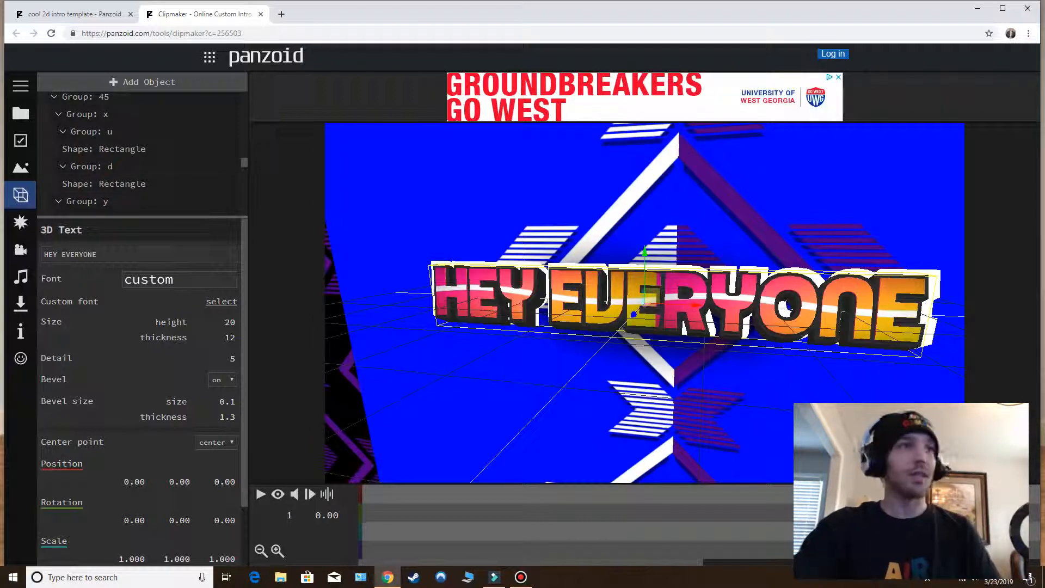
Start rendering the video in balanced mode with the .mkv (vp8/opus) format.
{"action": "left_click", "coordinate": [20, 303]}
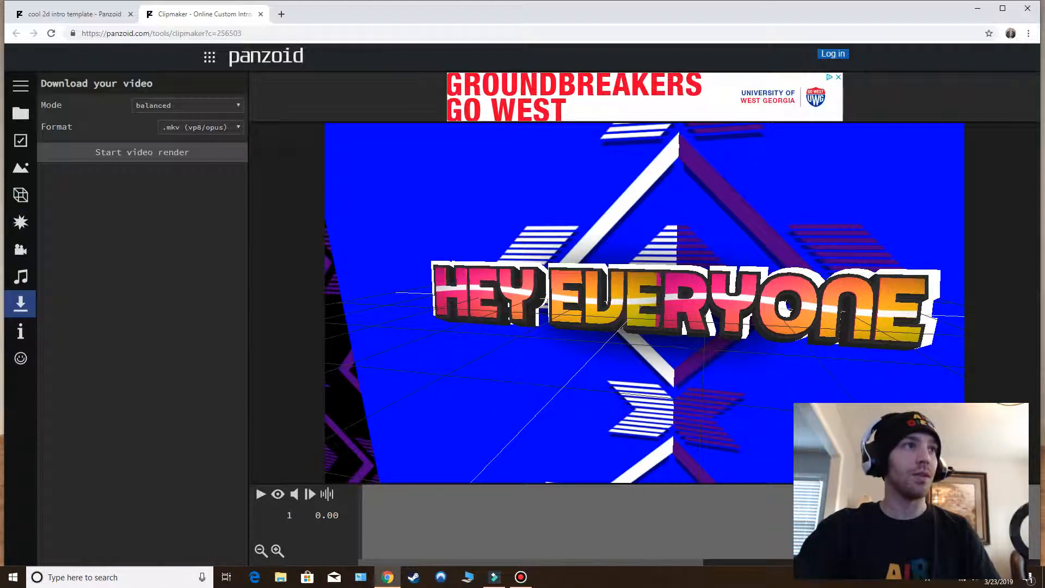
{"action": "left_click", "coordinate": [187, 105]}
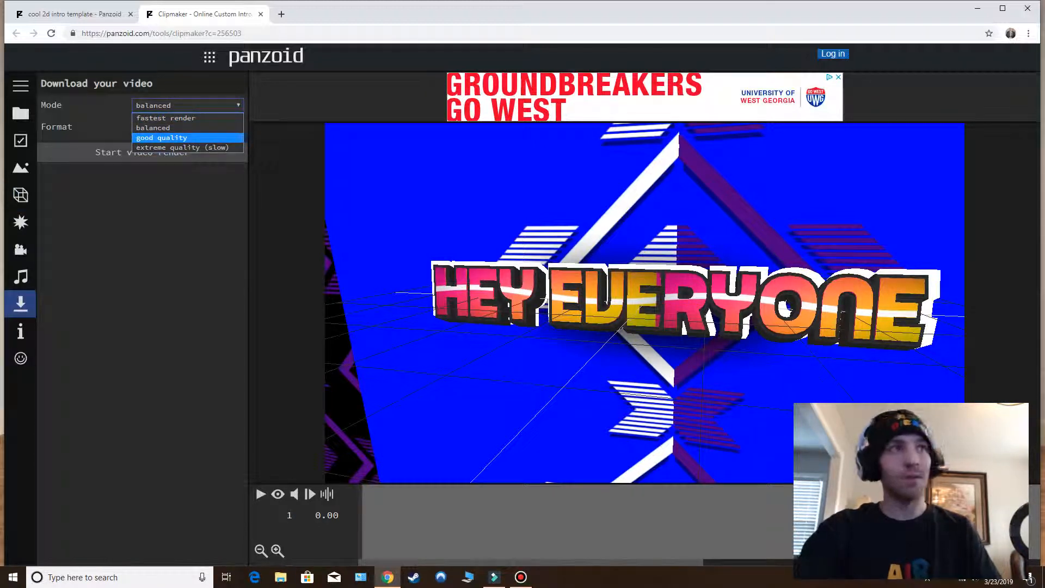
{"action": "left_click", "coordinate": [175, 128]}
{"action": "left_click", "coordinate": [163, 152]}
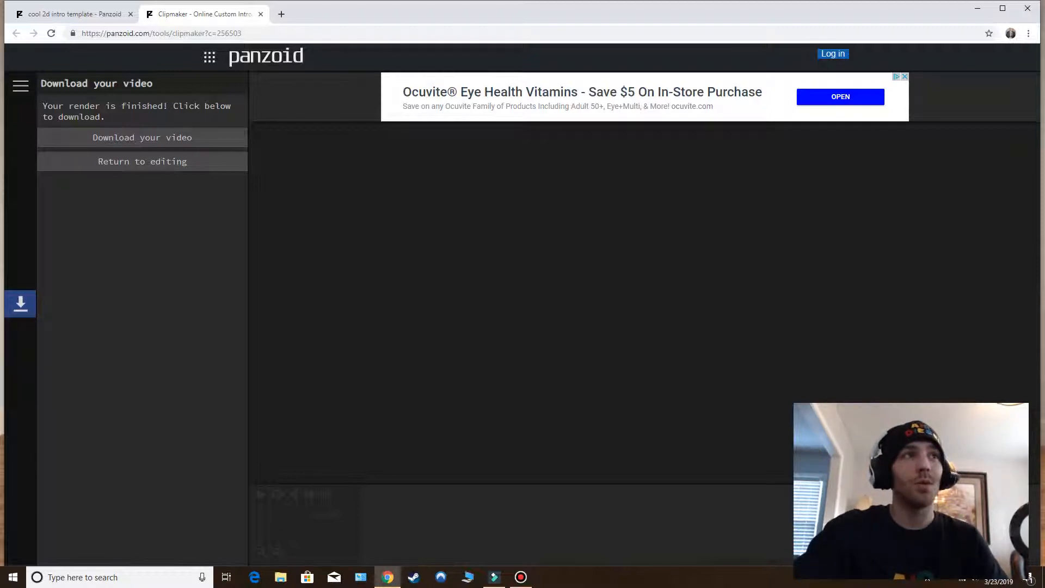
Download the rendered intro video, play it back to review it, and close the player.
{"action": "left_click", "coordinate": [142, 137]}
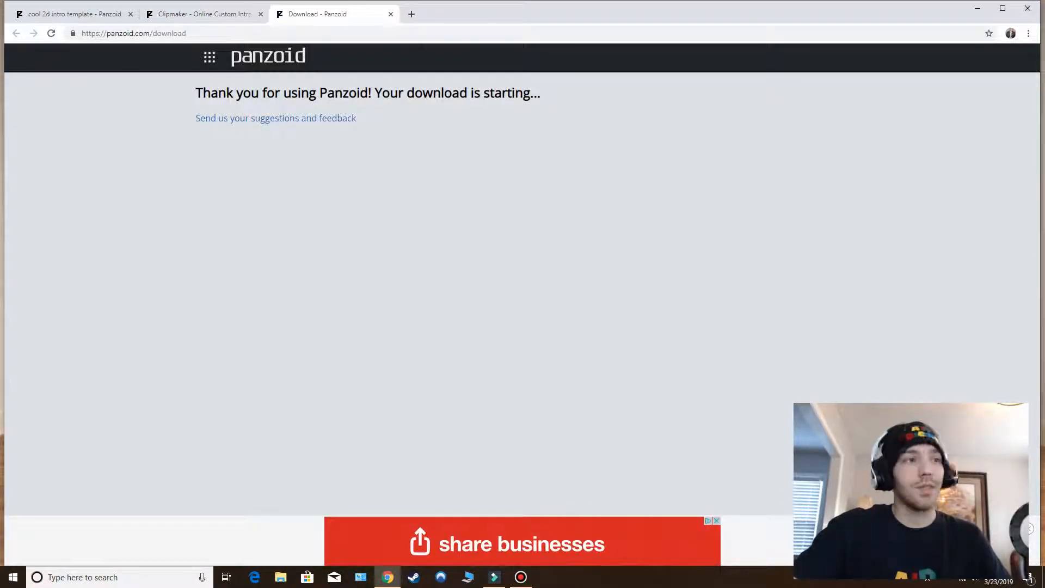
{"action": "left_click", "coordinate": [43, 553]}
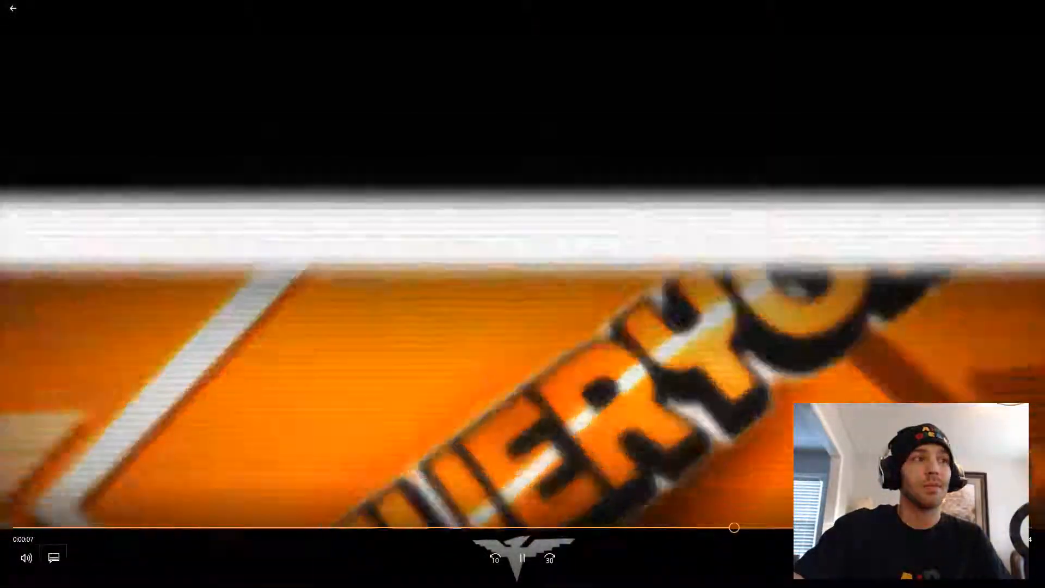
{"action": "key", "text": "Escape"}
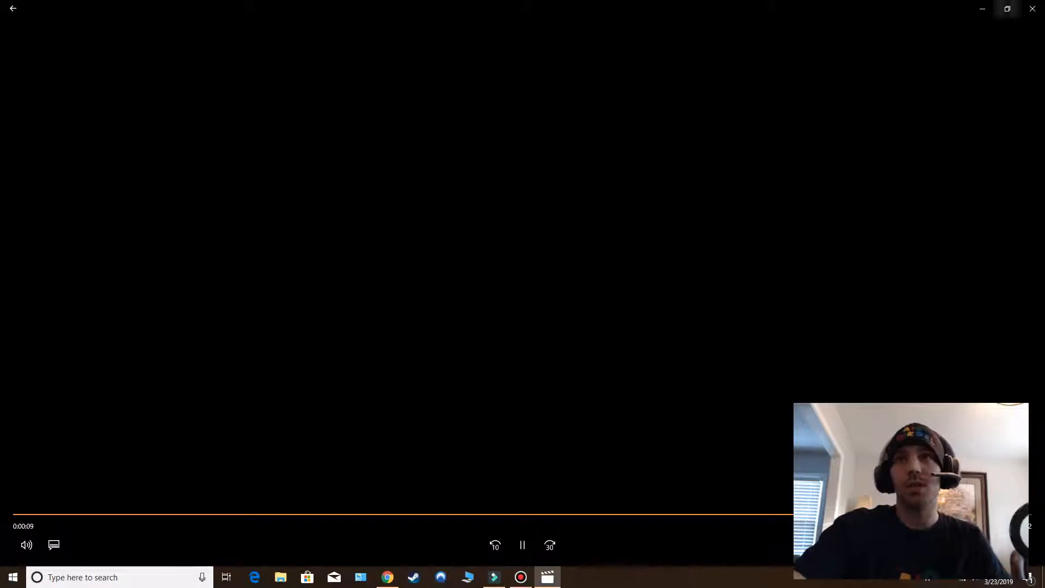
{"action": "left_click", "coordinate": [1033, 8]}
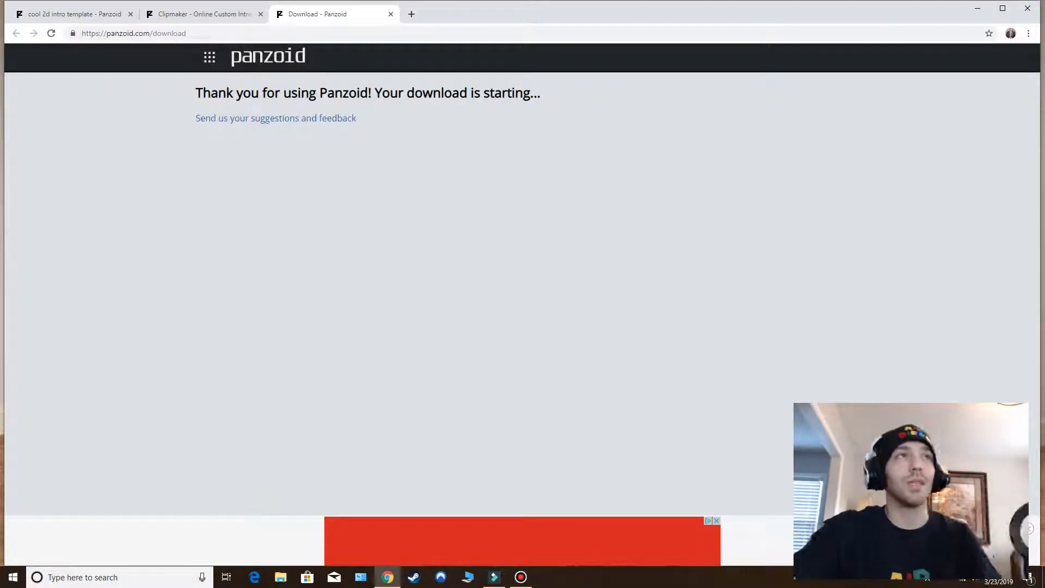
Close the download page and leave the finished Clipmaker project, discarding its unsaved changes.
{"action": "left_click", "coordinate": [390, 14]}
{"action": "left_click", "coordinate": [260, 14]}
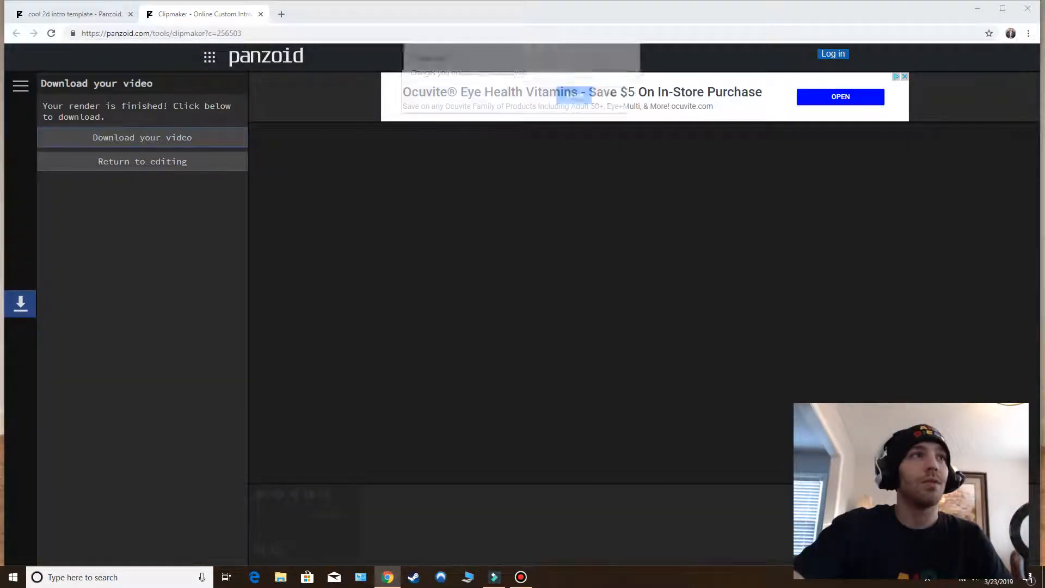
{"action": "left_click", "coordinate": [574, 95]}
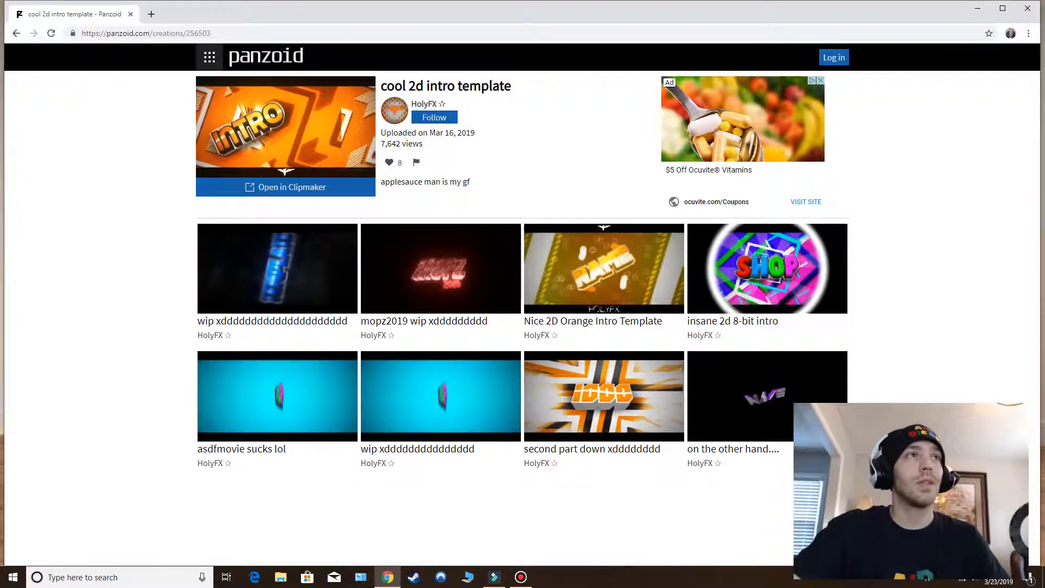
Open the Panzoid home page, view the Remake MultiColor creation, and return to the home page.
{"action": "left_click", "coordinate": [266, 55]}
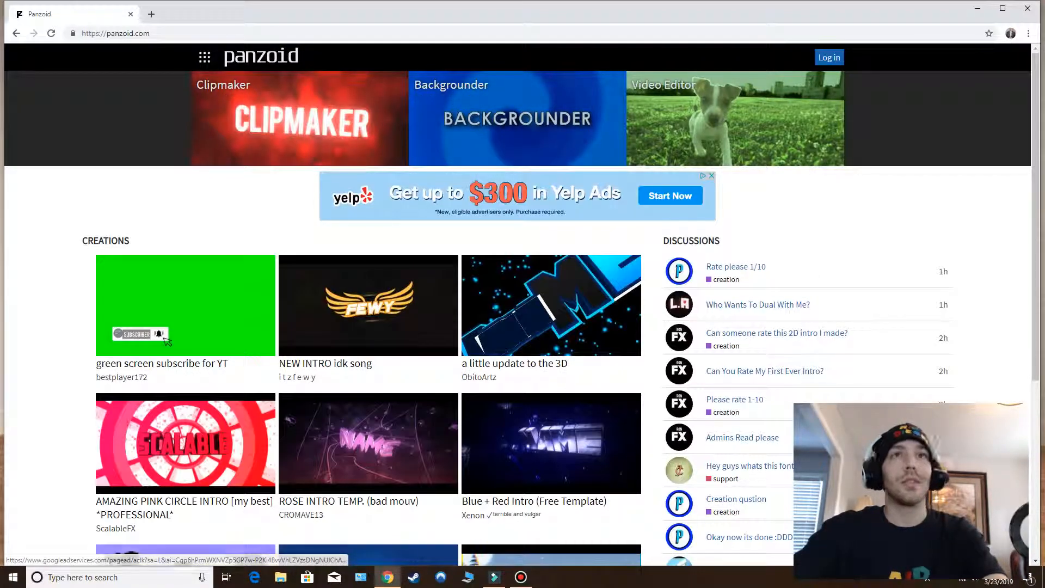
{"action": "left_click", "coordinate": [261, 56]}
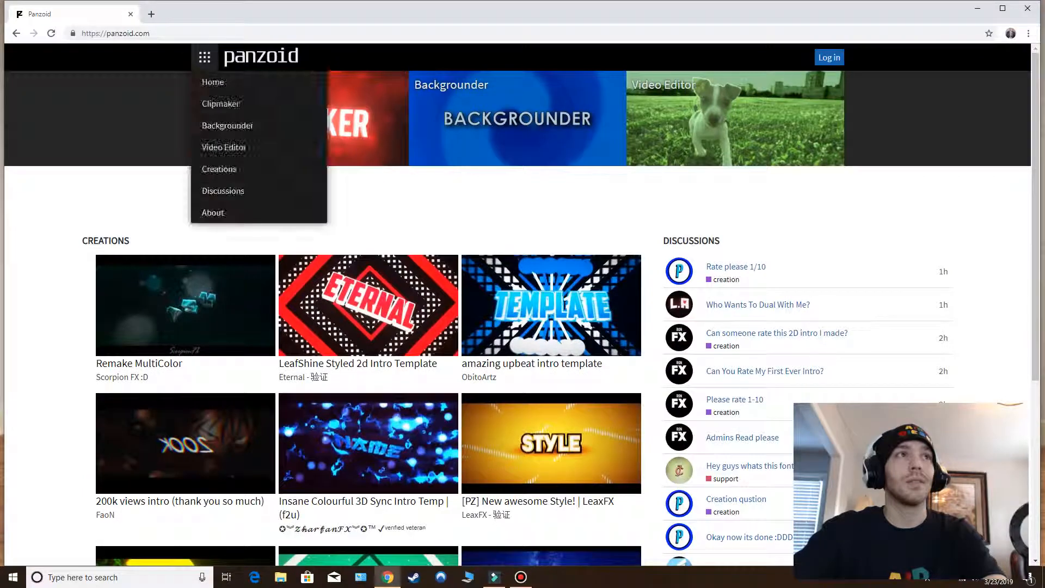
{"action": "left_click", "coordinate": [185, 305]}
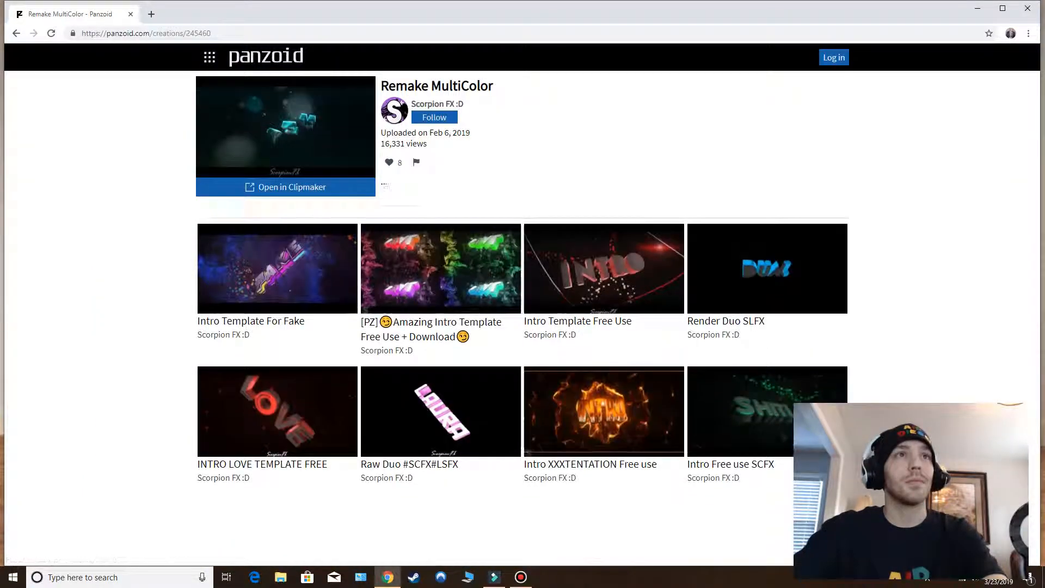
{"action": "left_click", "coordinate": [261, 56]}
Open the full creations listing and search it for "im really usnure".
{"action": "scroll", "coordinate": [366, 381], "scroll_direction": "down", "scroll_amount": 6}
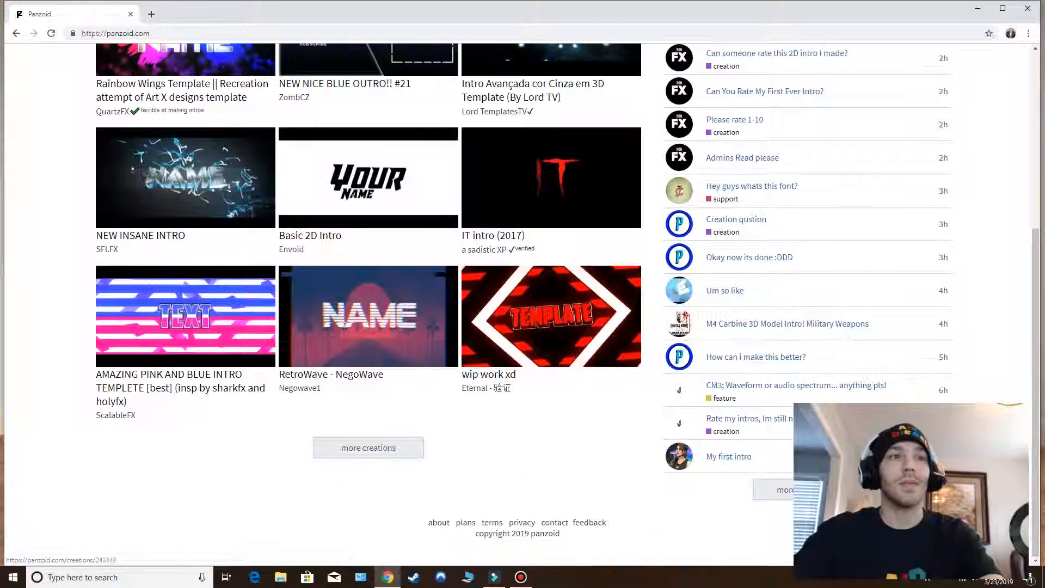
{"action": "left_click", "coordinate": [365, 443]}
{"action": "left_click", "coordinate": [445, 92]}
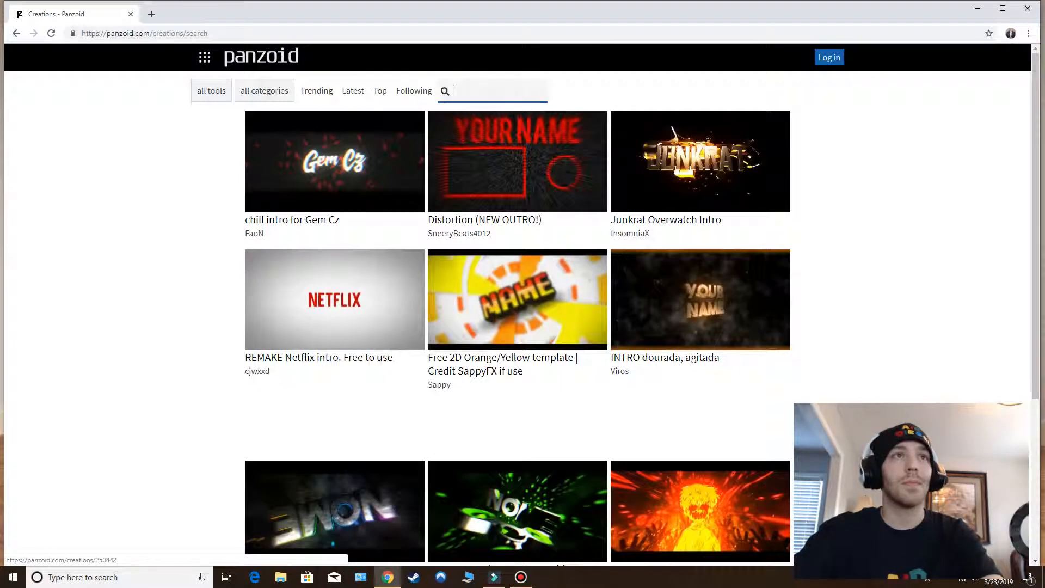
{"action": "left_click", "coordinate": [478, 91]}
{"action": "type", "text": "im"}
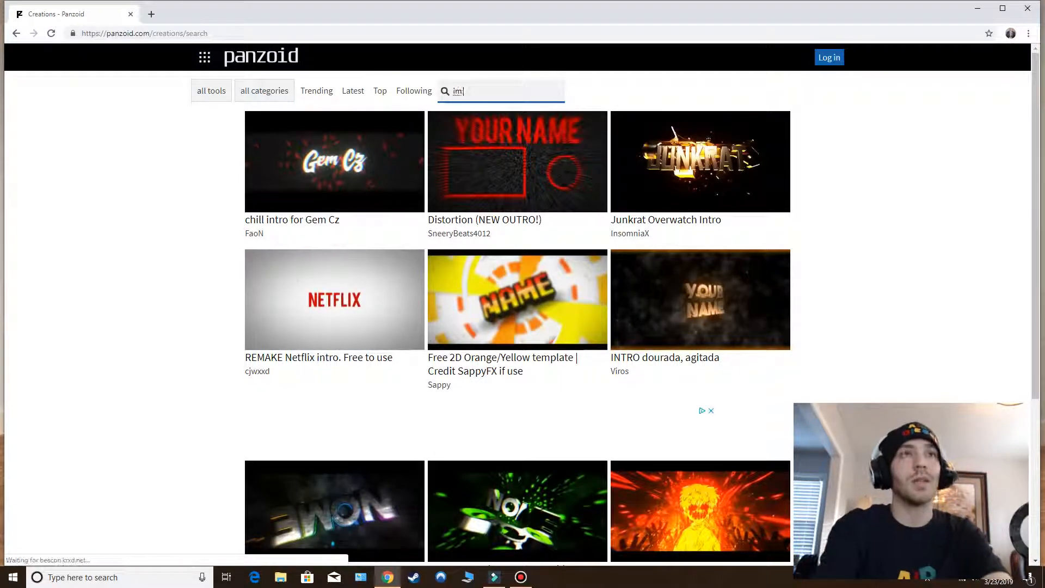
{"action": "type", "text": " really usn"}
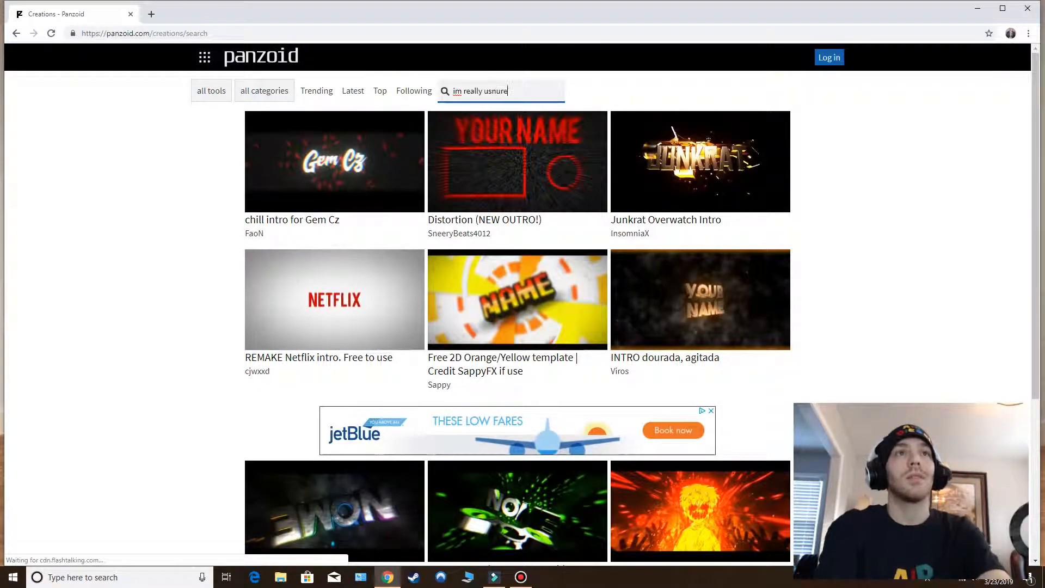
{"action": "type", "text": "ure"}
{"action": "key", "text": "Return"}
Find the "im really usnure" template by WulfFX in the search results and open it in Clipmaker.
{"action": "scroll", "coordinate": [517, 300], "scroll_direction": "down", "scroll_amount": 8}
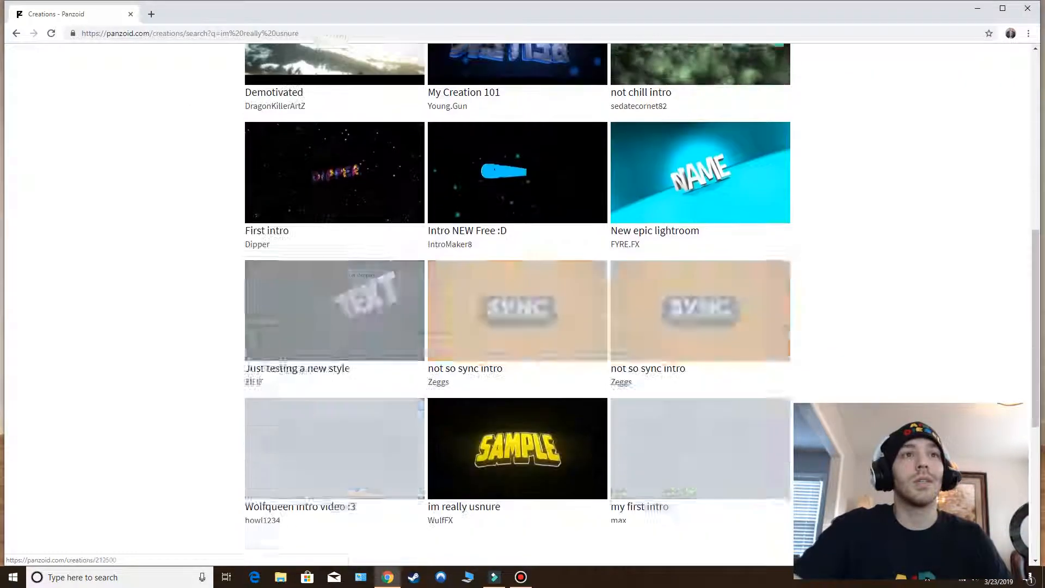
{"action": "scroll", "coordinate": [517, 245], "scroll_direction": "down", "scroll_amount": 6}
{"action": "scroll", "coordinate": [517, 245], "scroll_direction": "up", "scroll_amount": 2}
{"action": "left_click", "coordinate": [517, 240]}
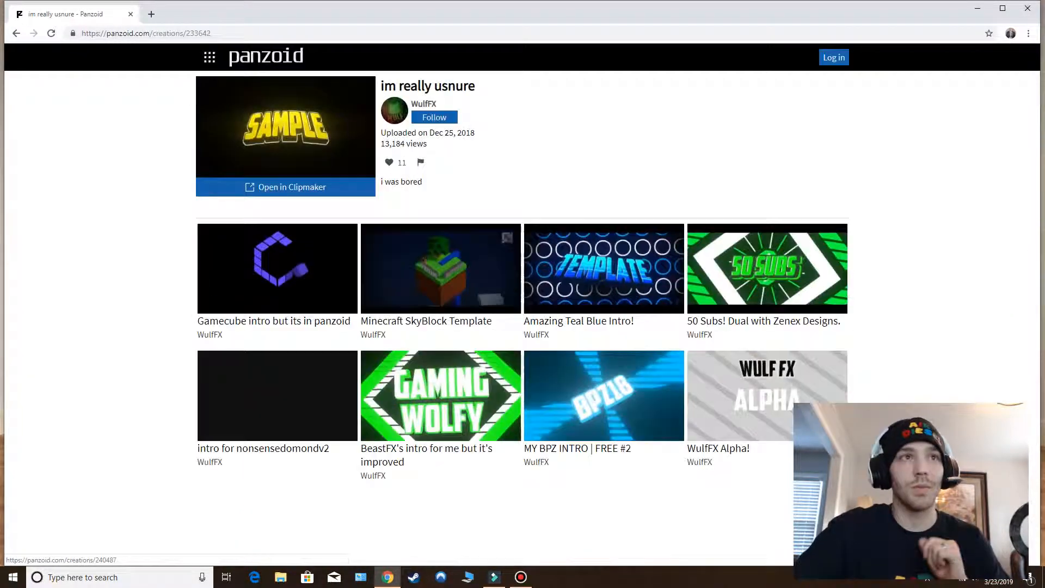
{"action": "left_click", "coordinate": [288, 186]}
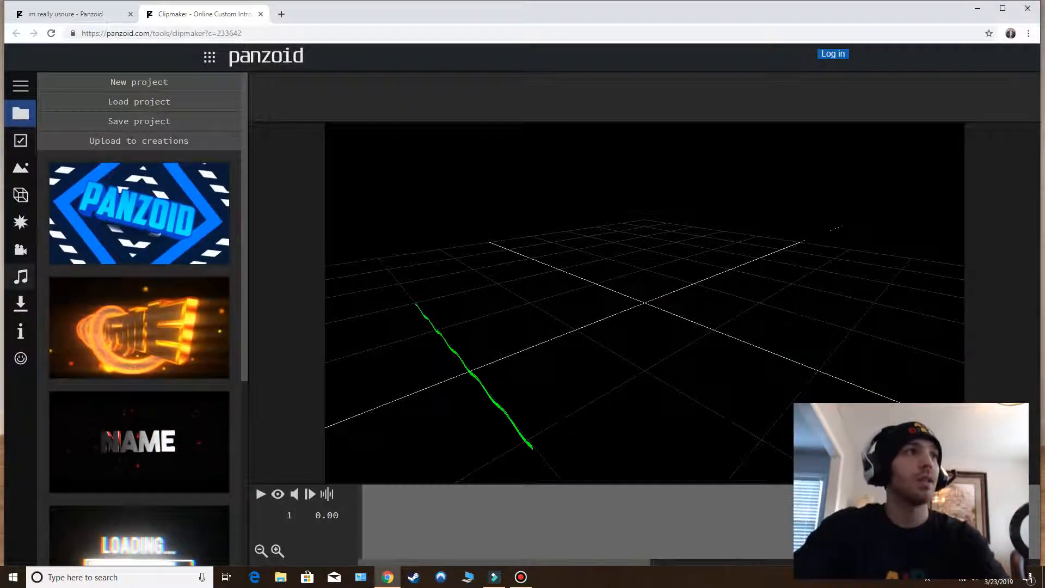
Change the first Sample text in the Sample1OUTLINE group to AIR DIESEL.
{"action": "left_click", "coordinate": [21, 195]}
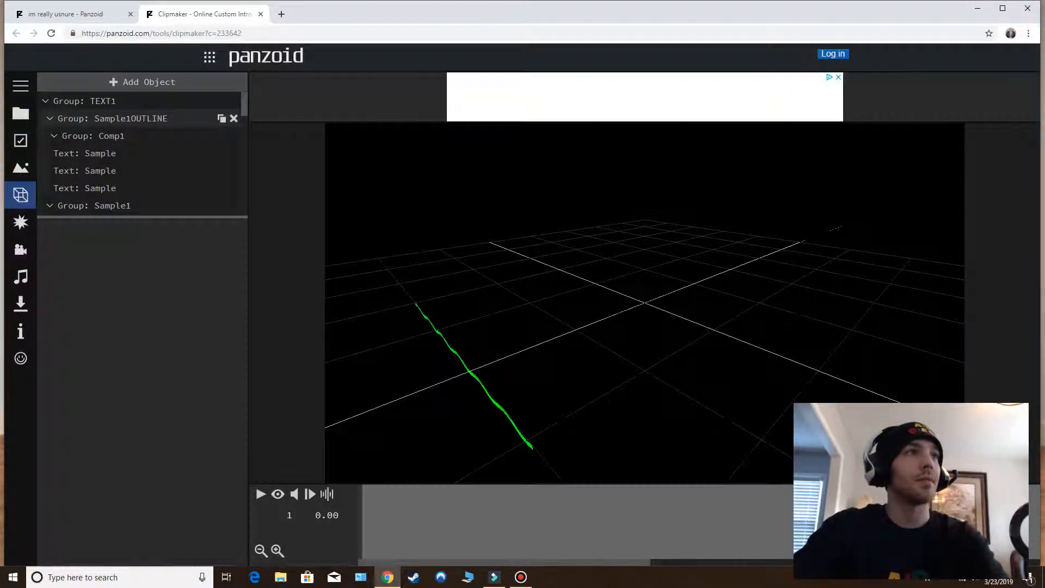
{"action": "left_click", "coordinate": [104, 153]}
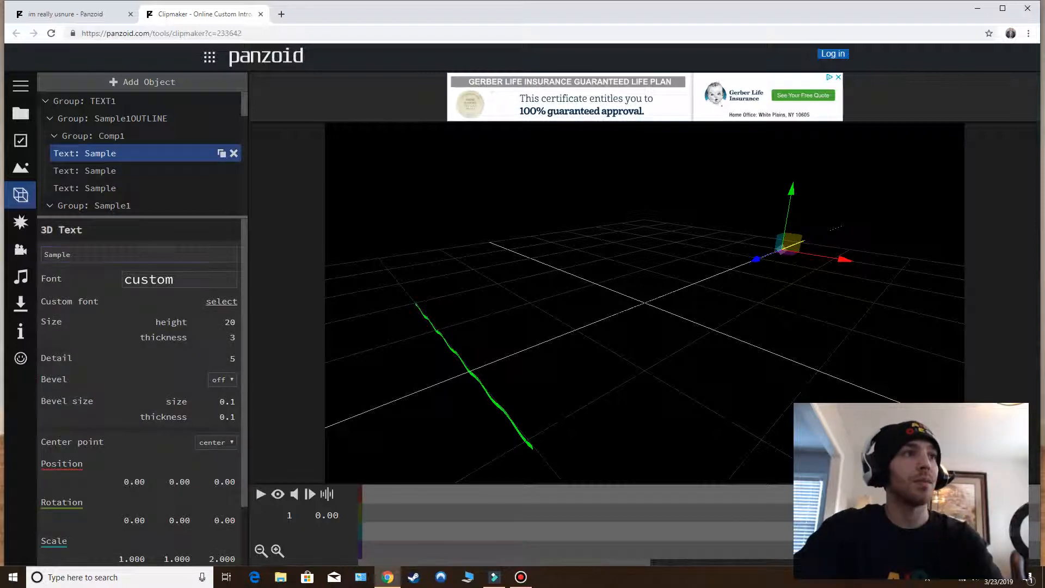
{"action": "left_click_drag", "start_coordinate": [87, 255], "coordinate": [23, 251]}
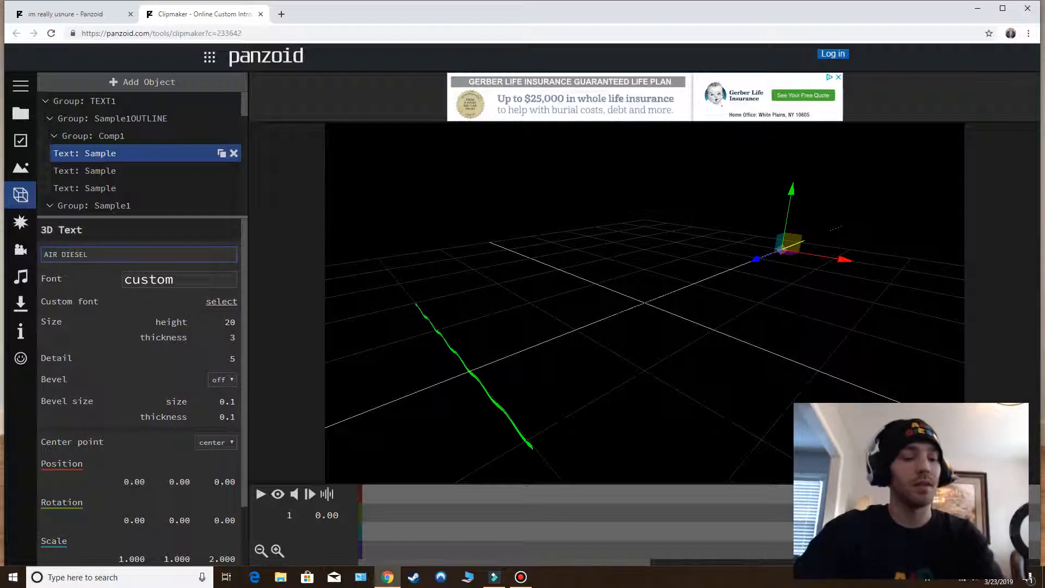
{"action": "key", "text": "ctrl+a"}
{"action": "key", "text": "ctrl+c"}
Replace the other two Sample texts in the Sample1OUTLINE group with AIR DIESEL.
{"action": "left_click", "coordinate": [120, 171]}
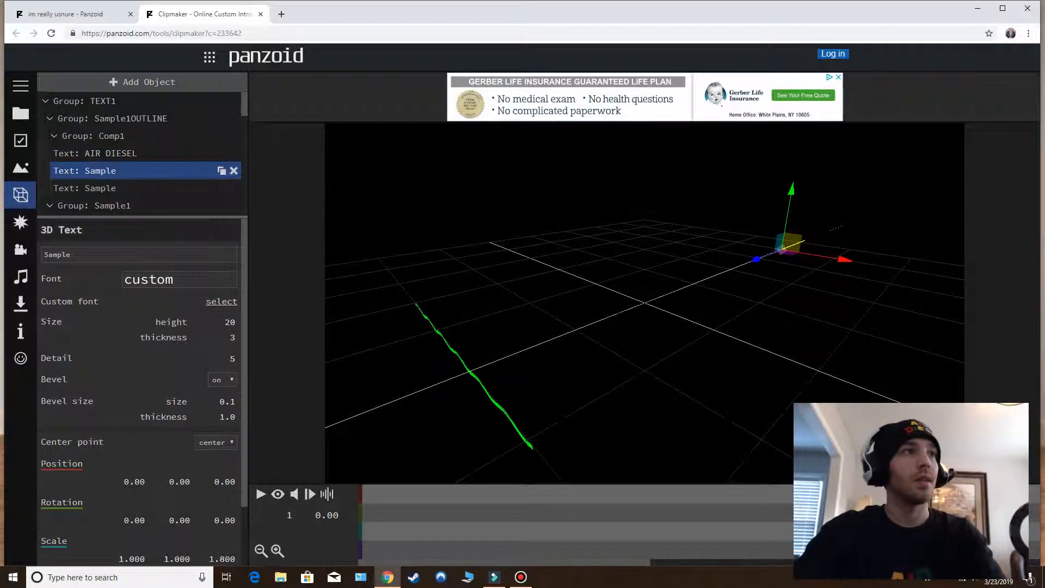
{"action": "key", "text": "ctrl+v"}
{"action": "left_click", "coordinate": [120, 188]}
{"action": "left_click", "coordinate": [109, 255]}
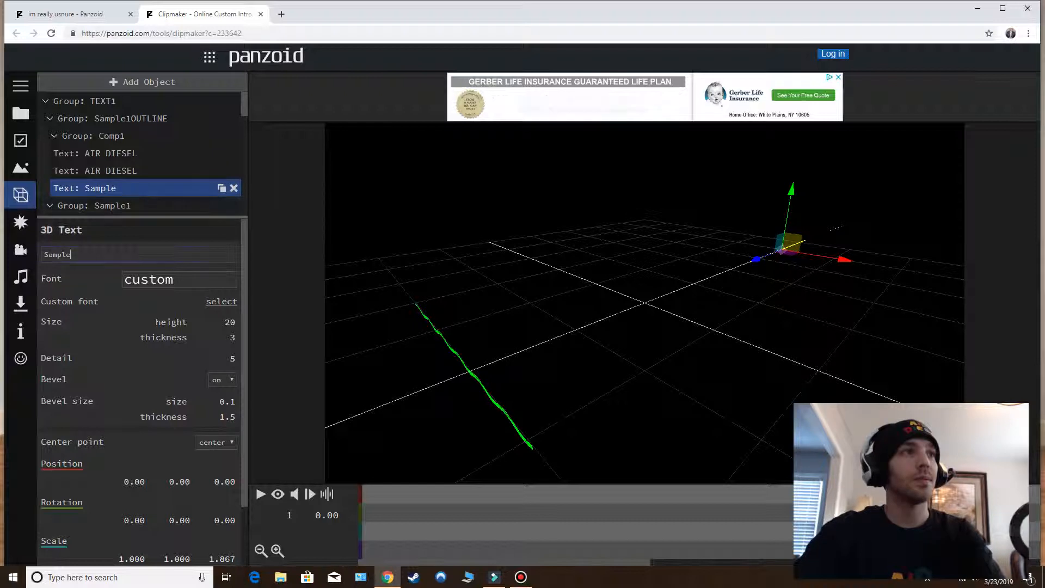
{"action": "key", "text": "ctrl+a"}
{"action": "key", "text": "ctrl+v"}
Change the first two Sample texts in the Sample1 subgroup of TEXT1 to AIR DIESEL.
{"action": "left_click", "coordinate": [109, 206]}
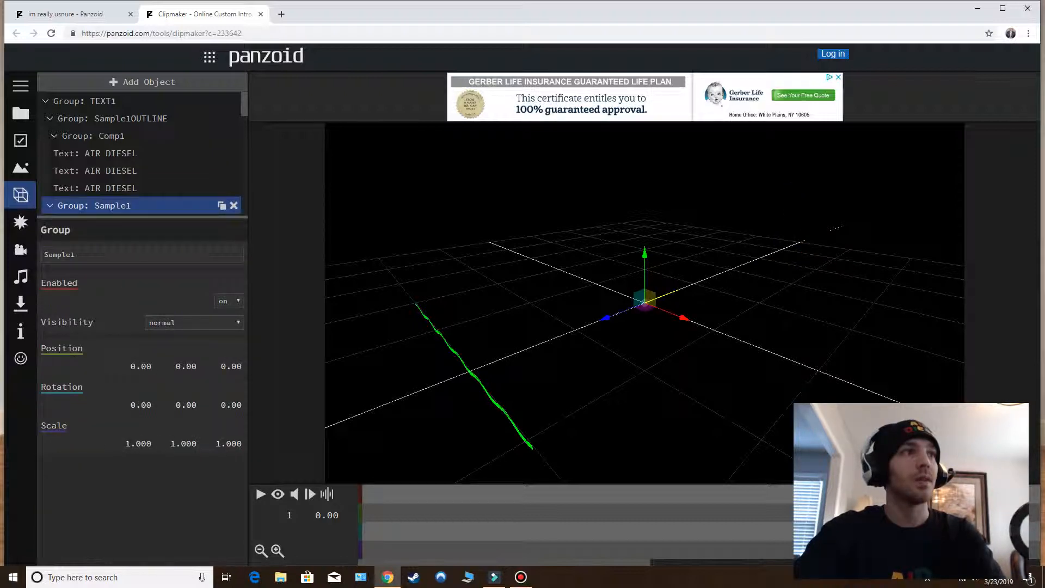
{"action": "scroll", "coordinate": [109, 201], "scroll_direction": "down", "scroll_amount": 1}
{"action": "left_click", "coordinate": [108, 186]}
{"action": "left_click", "coordinate": [108, 255]}
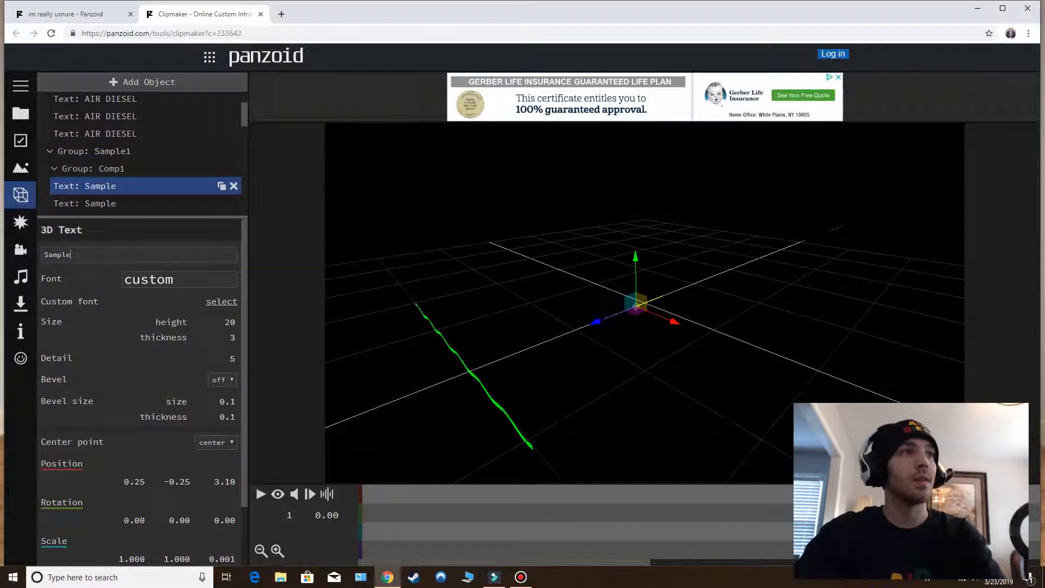
{"action": "key", "text": "ctrl+a"}
{"action": "key", "text": "ctrl+v"}
{"action": "left_click", "coordinate": [109, 203]}
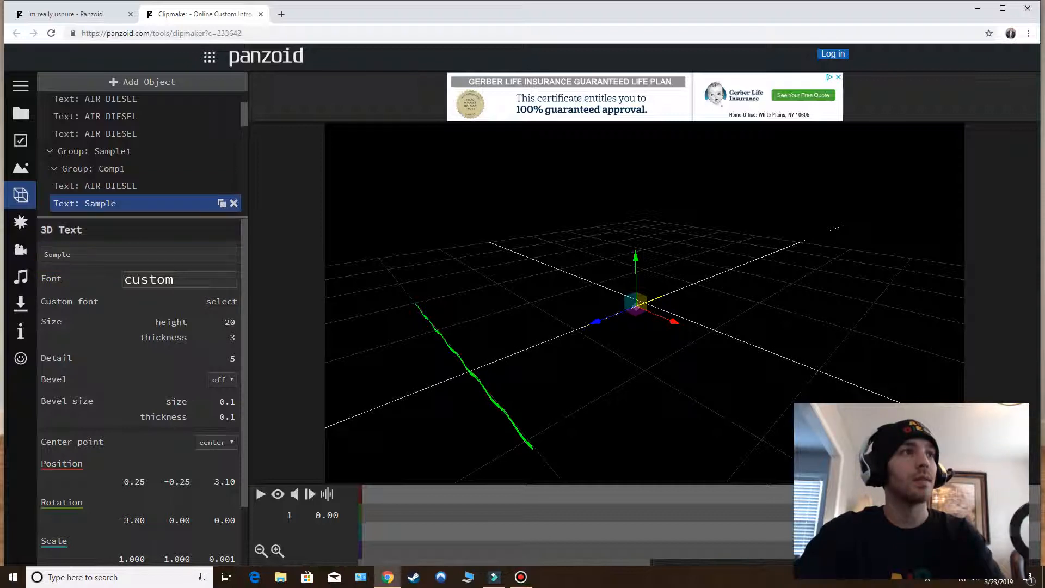
{"action": "left_click", "coordinate": [109, 255]}
{"action": "key", "text": "ctrl+a"}
{"action": "key", "text": "ctrl+v"}
Replace the remaining three Sample texts in the Sample1 subgroup of TEXT1 with AIR DIESEL.
{"action": "scroll", "coordinate": [141, 129], "scroll_direction": "up", "scroll_amount": 5}
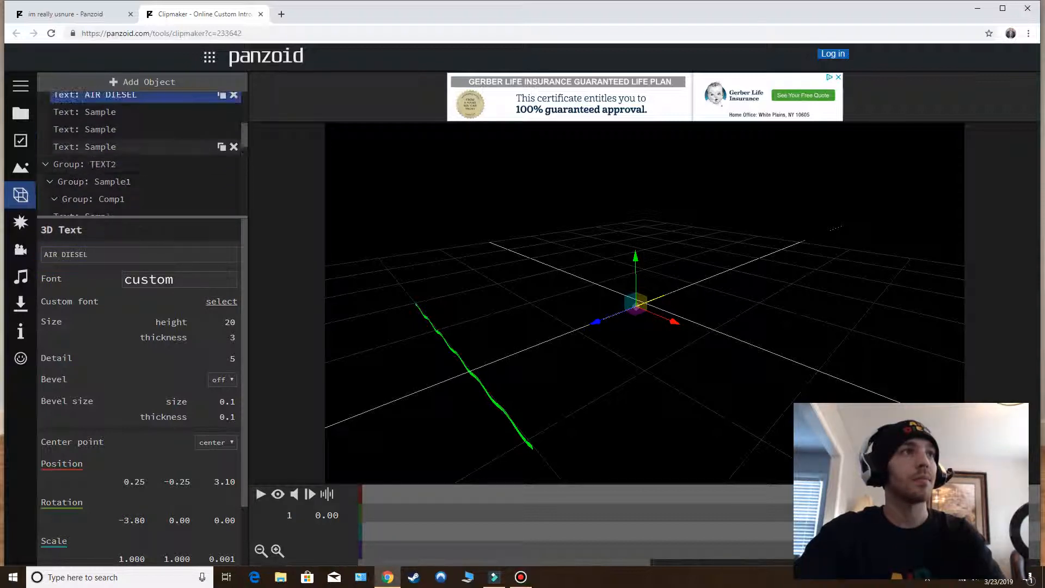
{"action": "left_click", "coordinate": [109, 112]}
{"action": "left_click", "coordinate": [109, 255]}
{"action": "key", "text": "ctrl+a"}
{"action": "key", "text": "ctrl+v"}
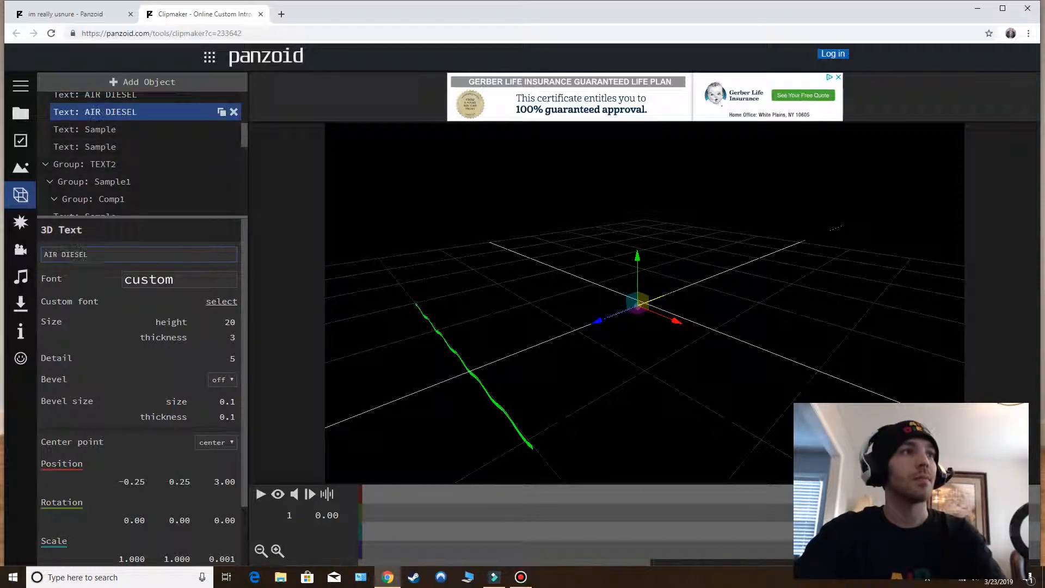
{"action": "left_click", "coordinate": [109, 129]}
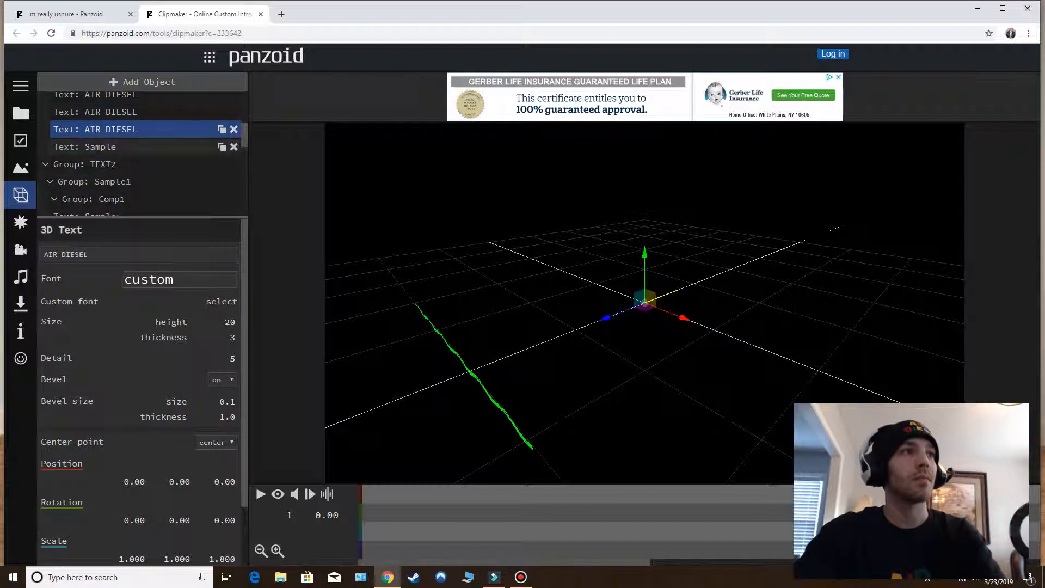
{"action": "left_click", "coordinate": [109, 146]}
{"action": "key", "text": "ctrl+v"}
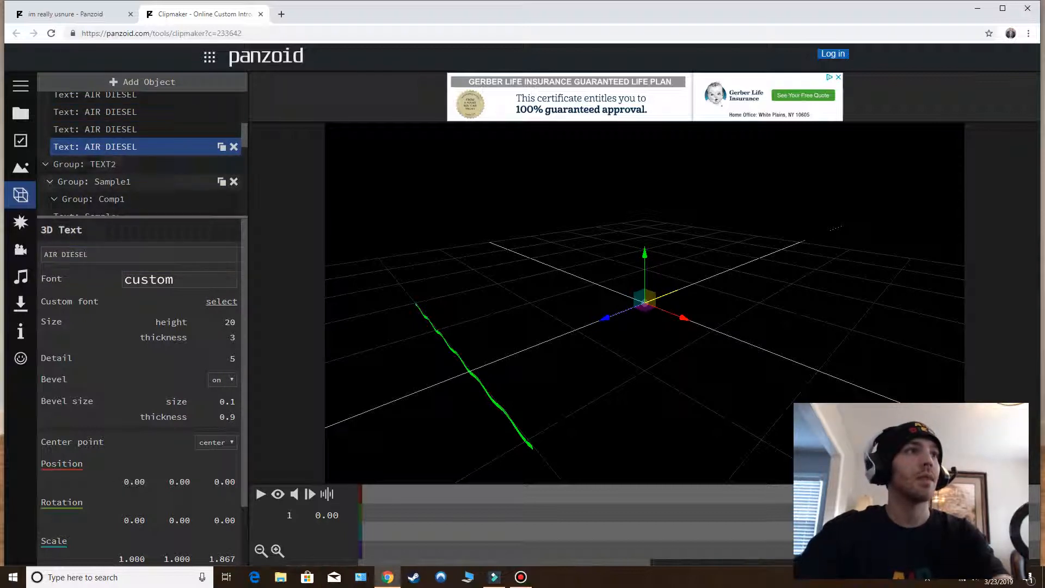
Change the first Sample text in the first Sample1 subgroup of TEXT2 to SUB NOW.
{"action": "scroll", "coordinate": [137, 144], "scroll_direction": "down", "scroll_amount": 2}
{"action": "scroll", "coordinate": [136, 143], "scroll_direction": "up", "scroll_amount": 1}
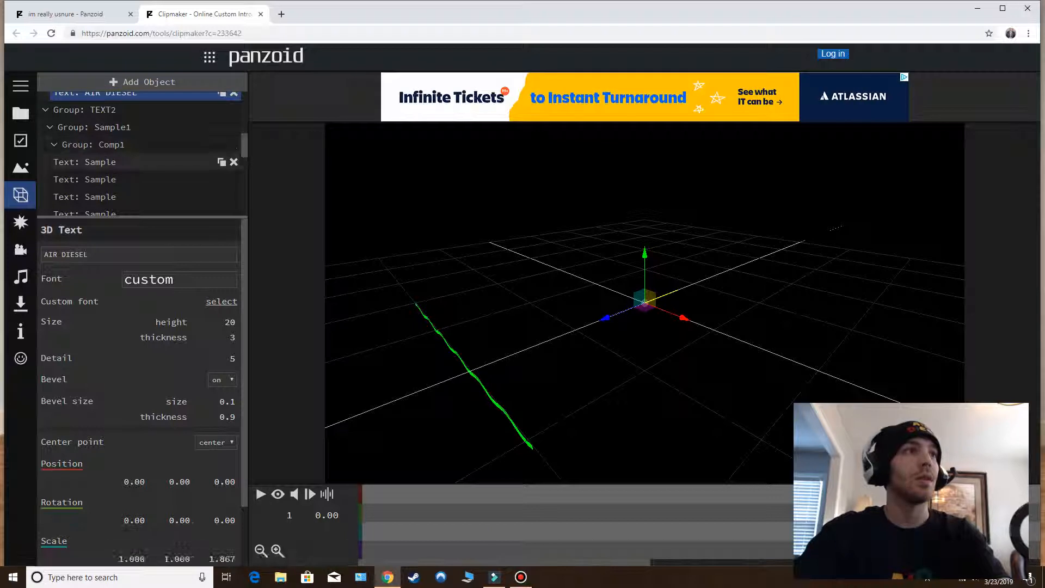
{"action": "left_click", "coordinate": [120, 162]}
{"action": "scroll", "coordinate": [120, 160], "scroll_direction": "down", "scroll_amount": 1}
{"action": "scroll", "coordinate": [141, 158], "scroll_direction": "down", "scroll_amount": 5}
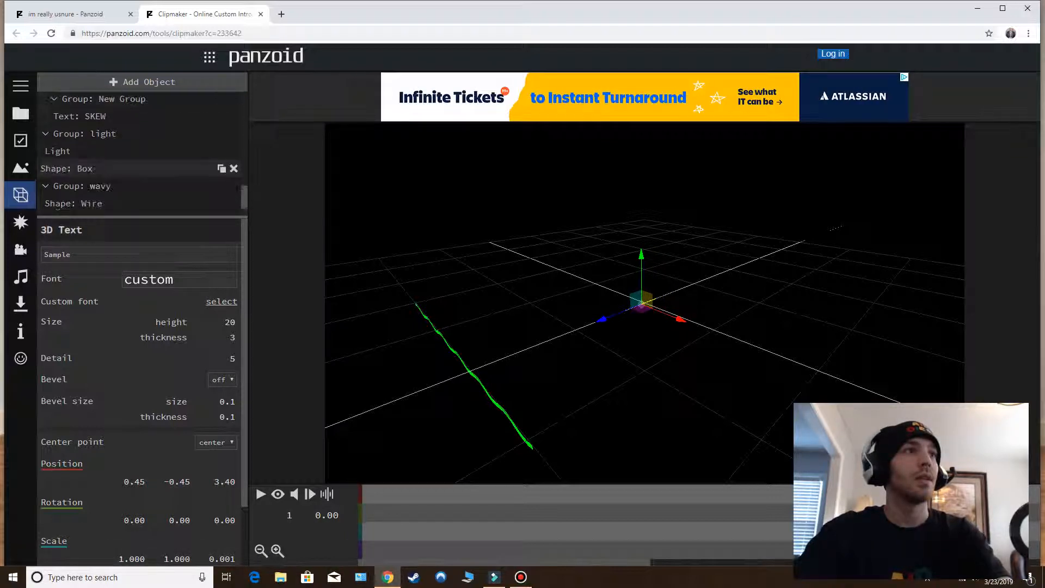
{"action": "scroll", "coordinate": [141, 152], "scroll_direction": "up", "scroll_amount": 5}
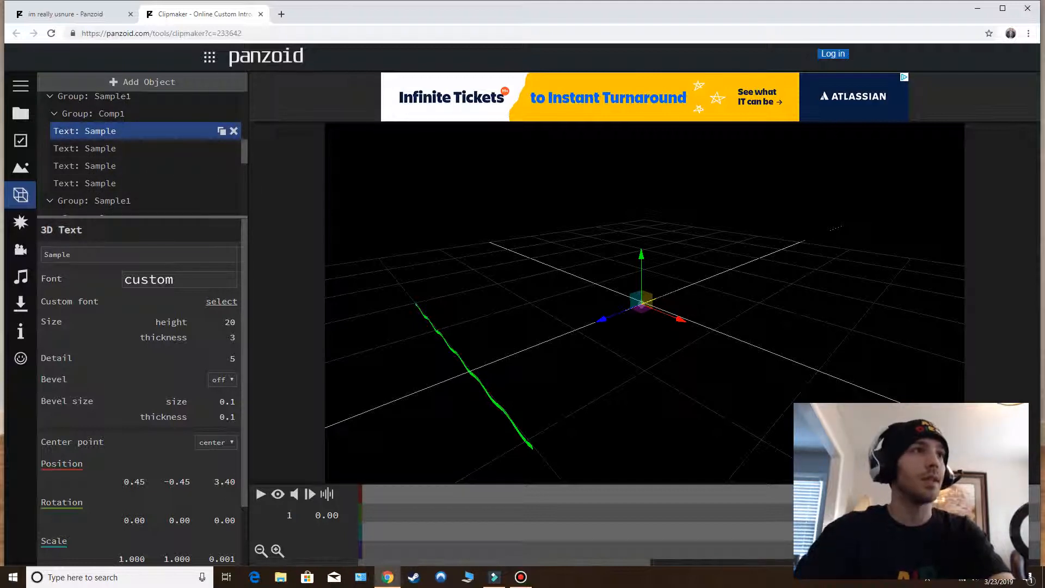
{"action": "double_click", "coordinate": [71, 254]}
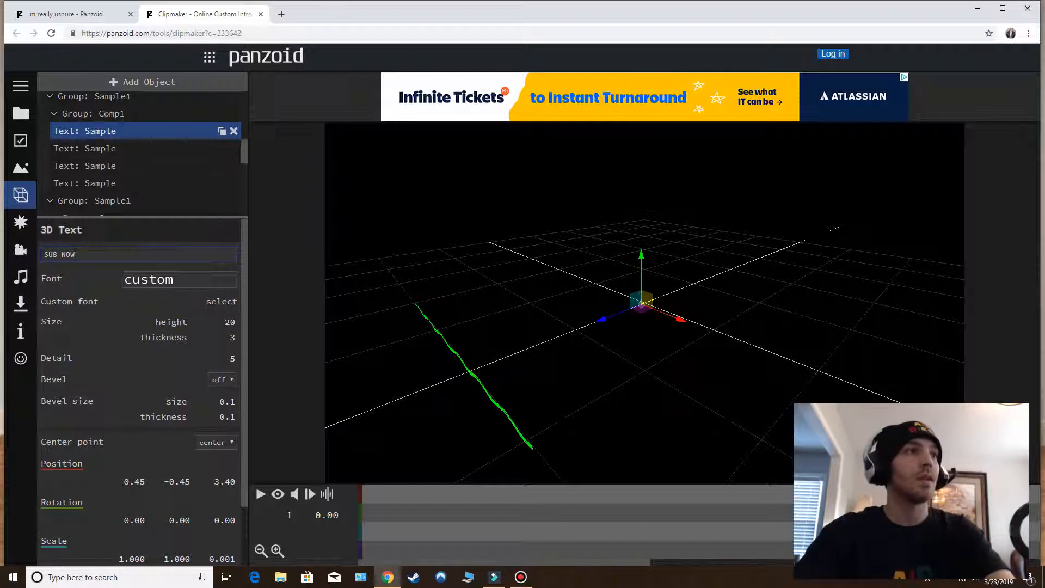
Replace the remaining three Sample texts in the first Sample1 subgroup of TEXT2 with SUB NOW.
{"action": "left_click", "coordinate": [108, 148]}
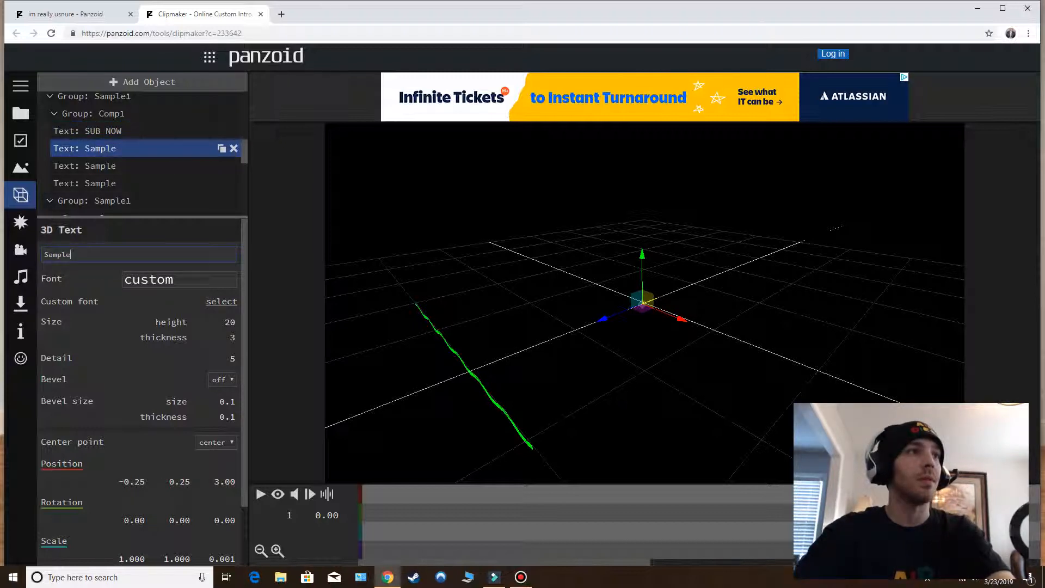
{"action": "type", "text": "SUB NOW"}
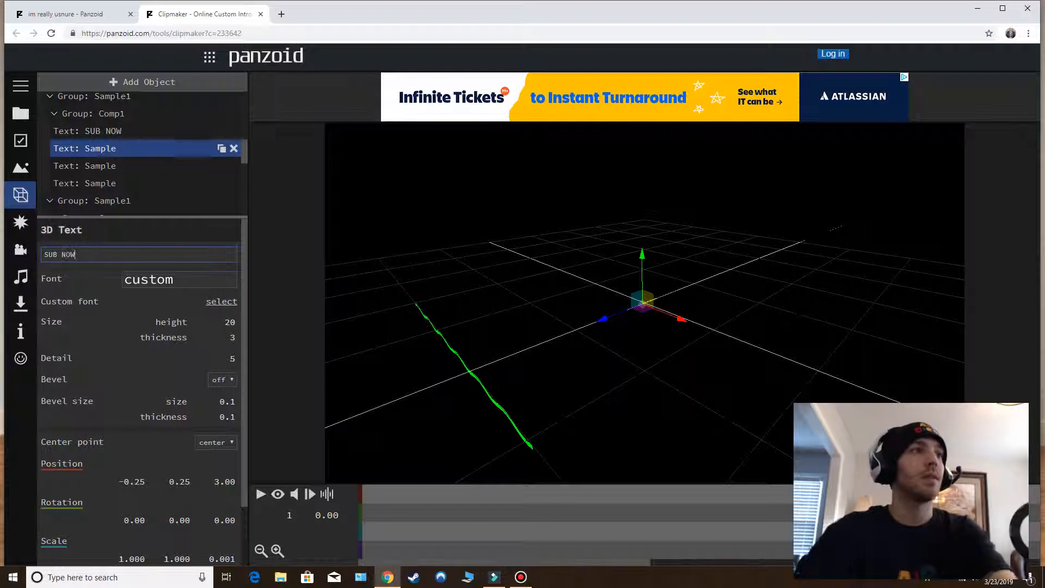
{"action": "left_click_drag", "start_coordinate": [79, 255], "coordinate": [43, 255]}
{"action": "left_click", "coordinate": [109, 166]}
{"action": "type", "text": "SUB NOW"}
{"action": "left_click", "coordinate": [108, 184]}
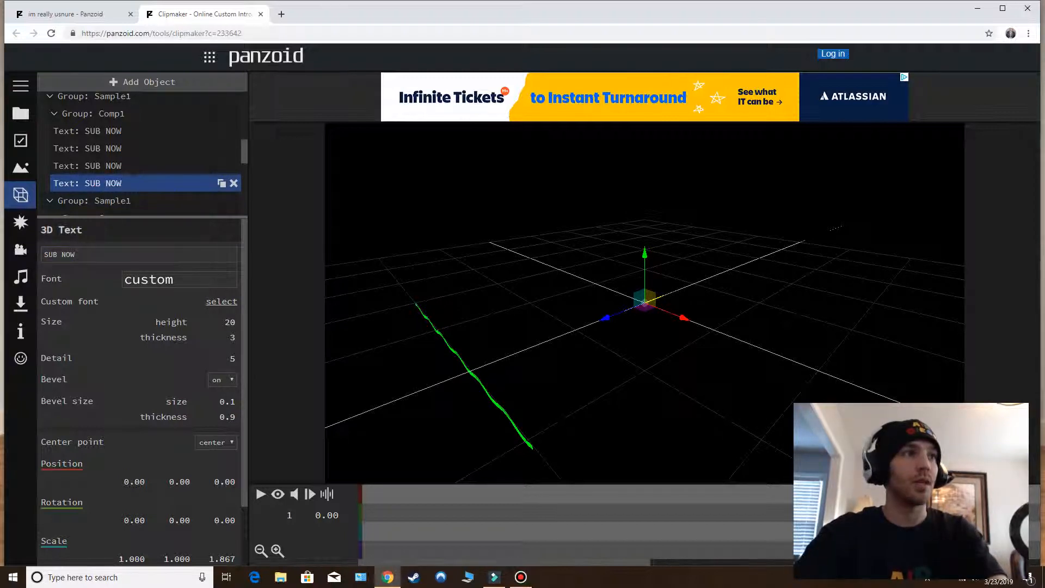
Change the first two Sample texts in the second Sample1 subgroup of TEXT2 to SUB NOW.
{"action": "scroll", "coordinate": [109, 182], "scroll_direction": "down", "scroll_amount": 2}
{"action": "left_click", "coordinate": [109, 127]}
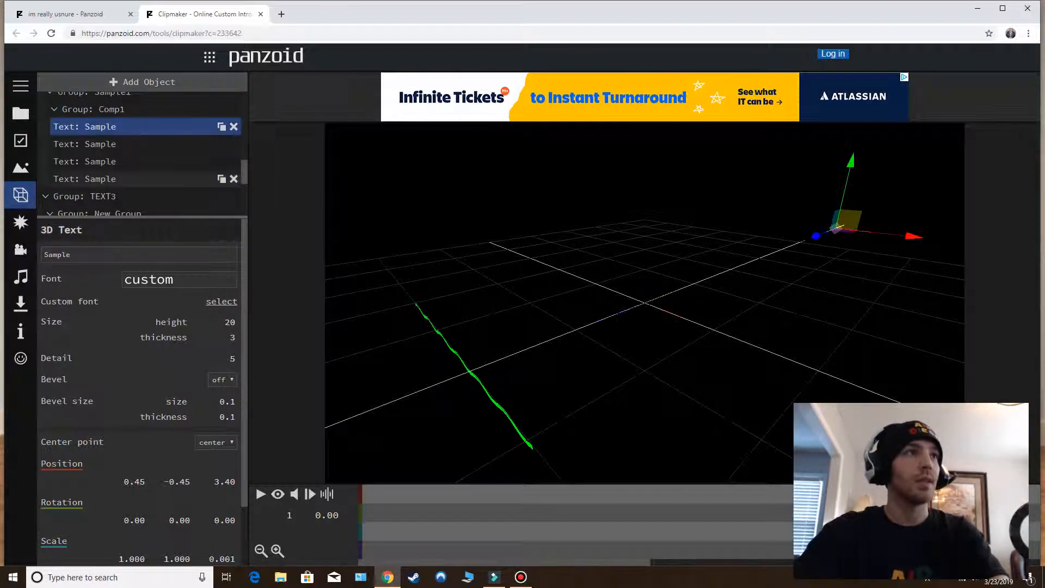
{"action": "scroll", "coordinate": [141, 153], "scroll_direction": "down", "scroll_amount": 5}
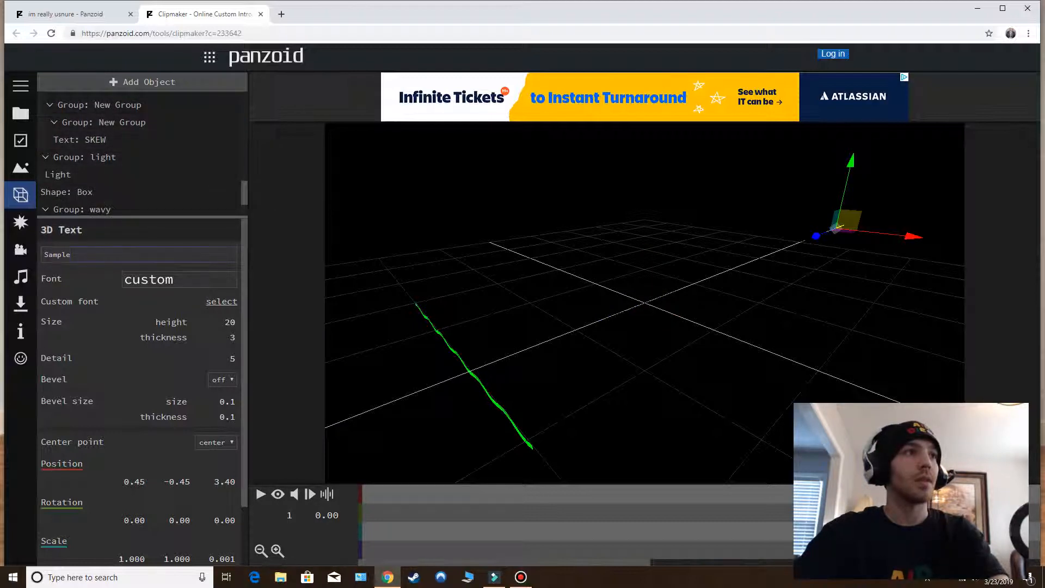
{"action": "scroll", "coordinate": [109, 143], "scroll_direction": "up", "scroll_amount": 3}
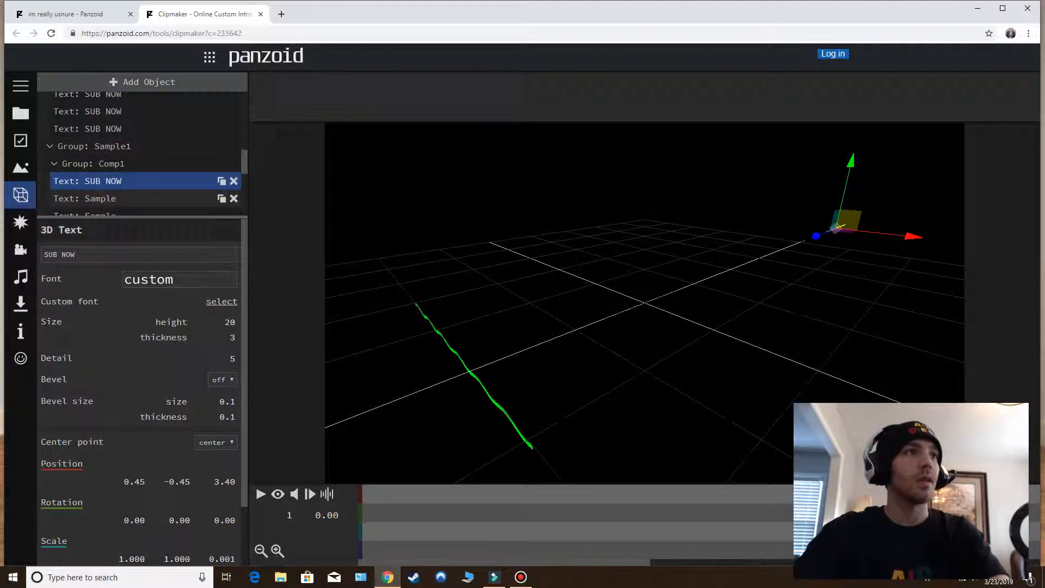
{"action": "left_click", "coordinate": [109, 198]}
{"action": "scroll", "coordinate": [109, 188], "scroll_direction": "down", "scroll_amount": 2}
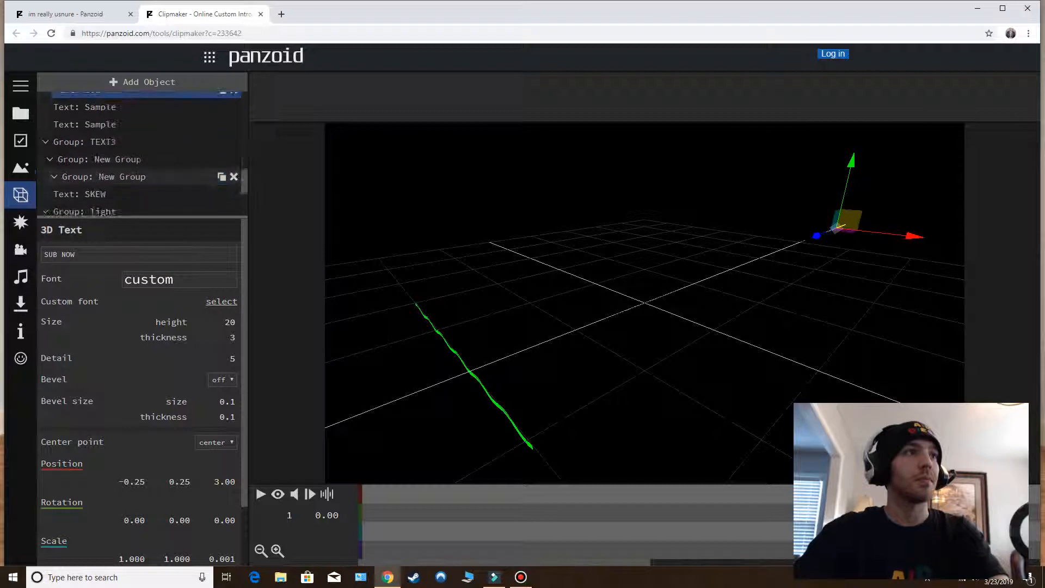
Change the last two Sample texts in the second Sample1 subgroup of TEXT2 to SUB NOW.
{"action": "left_click", "coordinate": [109, 108]}
{"action": "type", "text": "SUB NOW"}
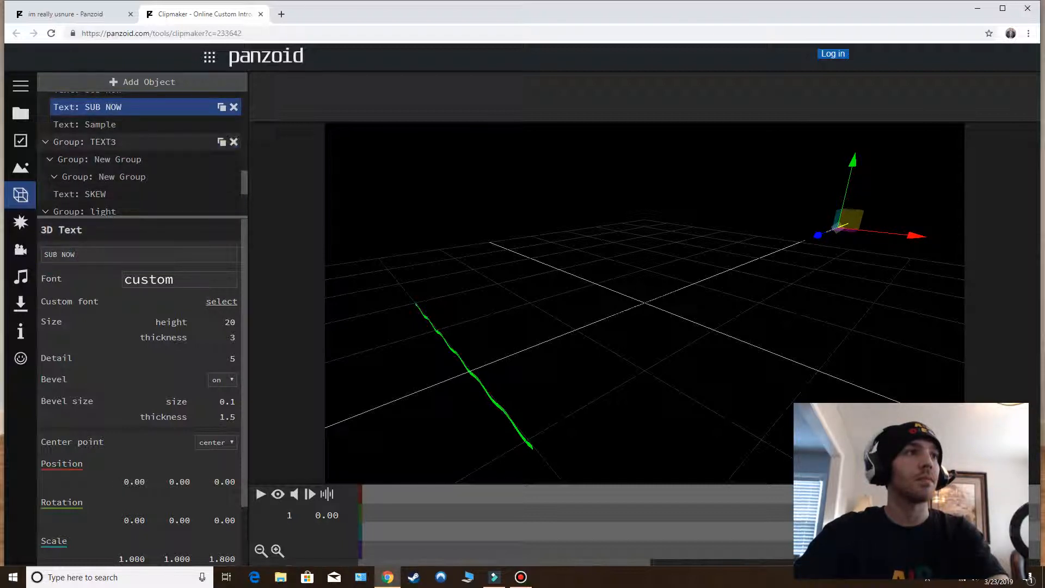
{"action": "left_click", "coordinate": [103, 124]}
{"action": "double_click", "coordinate": [58, 254]}
{"action": "type", "text": "SUB NOW"}
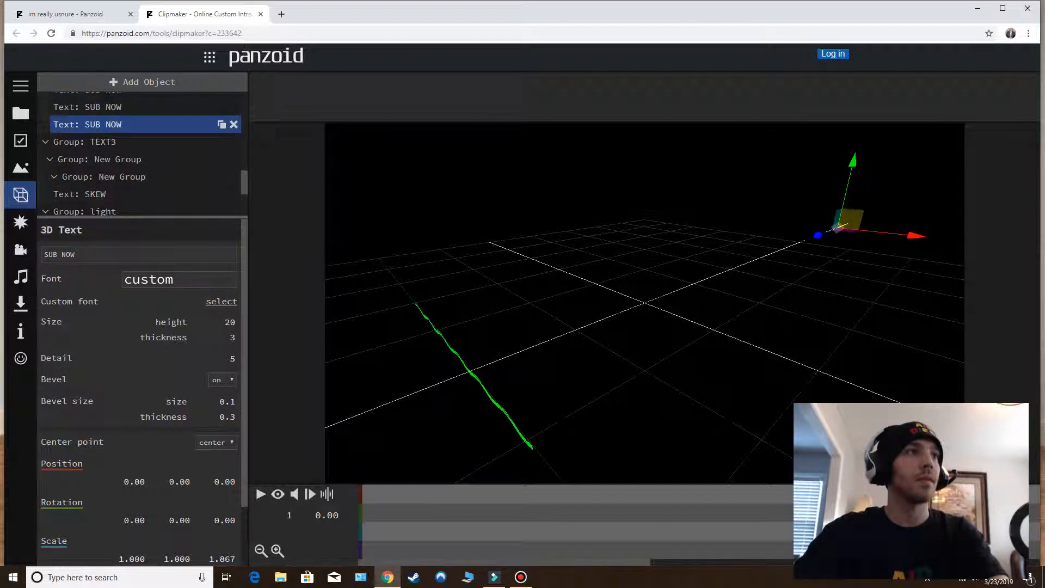
Change the SKEW text in the nested group of TEXT3 to FREE GIVEAWAYS.
{"action": "scroll", "coordinate": [109, 158], "scroll_direction": "down", "scroll_amount": 1}
{"action": "left_click", "coordinate": [109, 140]}
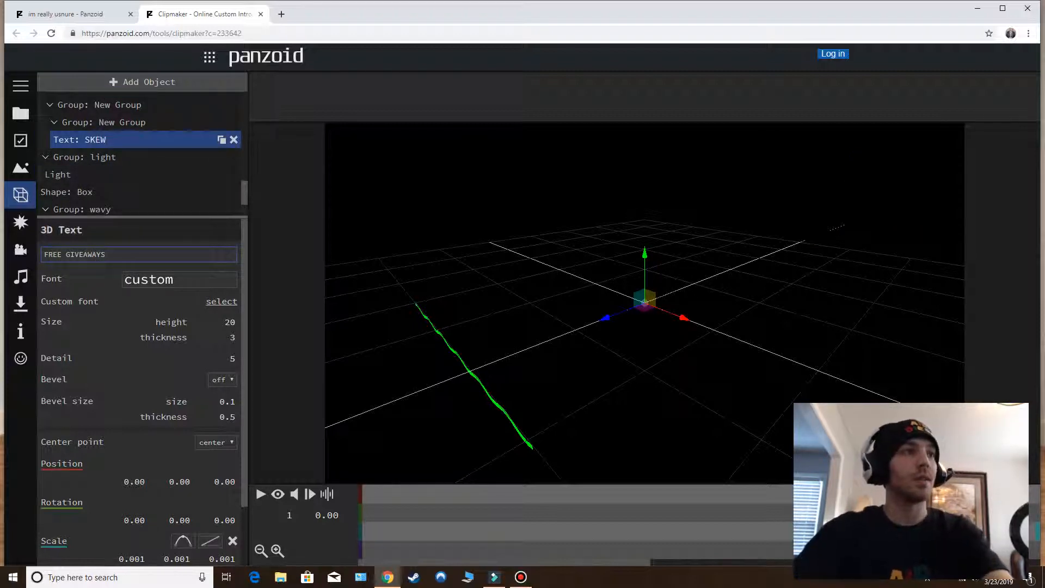
Render the customized intro as a video.
{"action": "scroll", "coordinate": [141, 158], "scroll_direction": "down", "scroll_amount": 1}
{"action": "scroll", "coordinate": [142, 381], "scroll_direction": "down", "scroll_amount": 1}
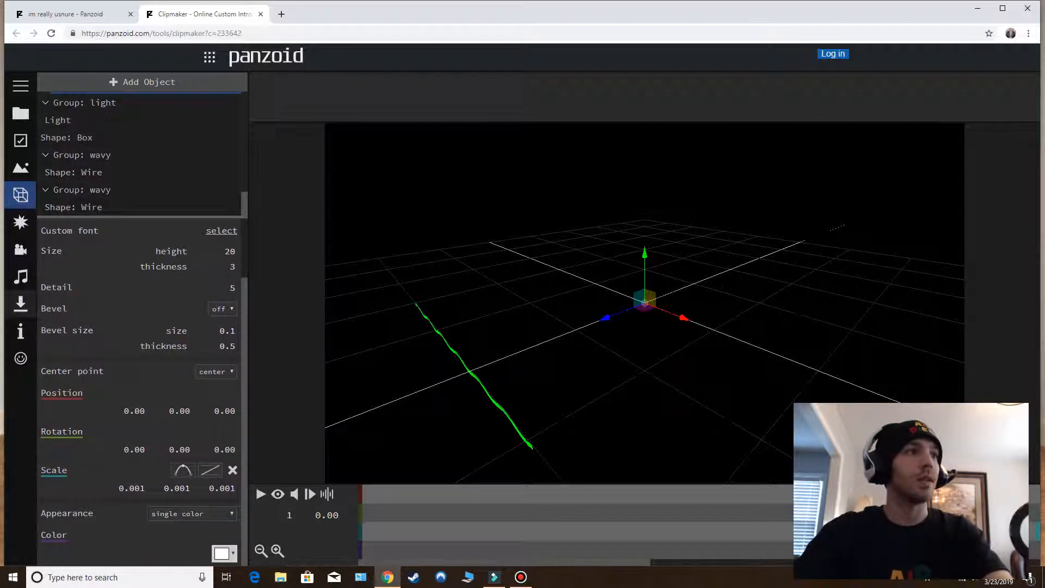
{"action": "left_click", "coordinate": [20, 304]}
{"action": "left_click", "coordinate": [142, 152]}
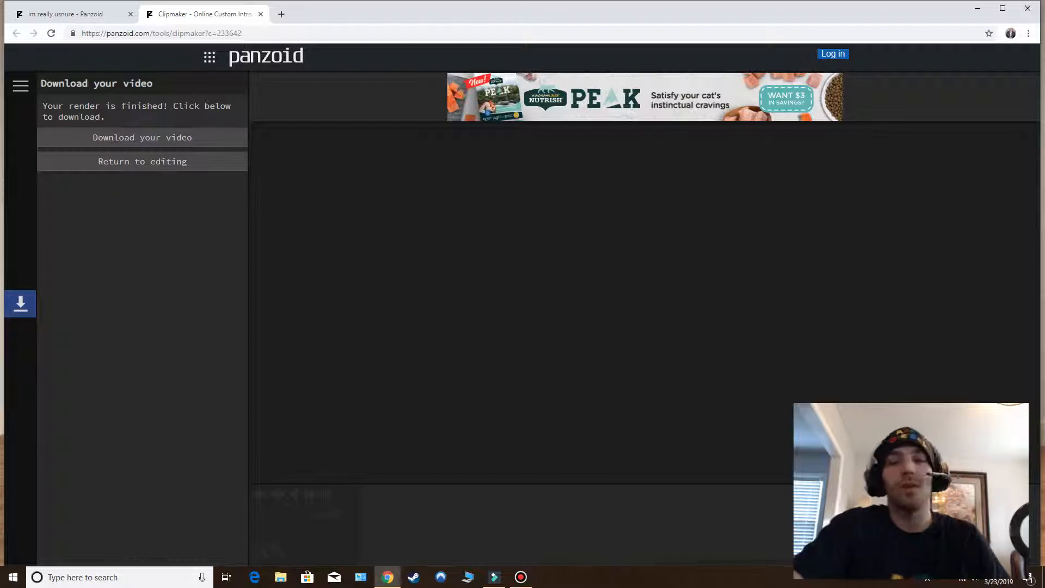
Download the finished render and open the downloaded video file for playback.
{"action": "left_click", "coordinate": [142, 138]}
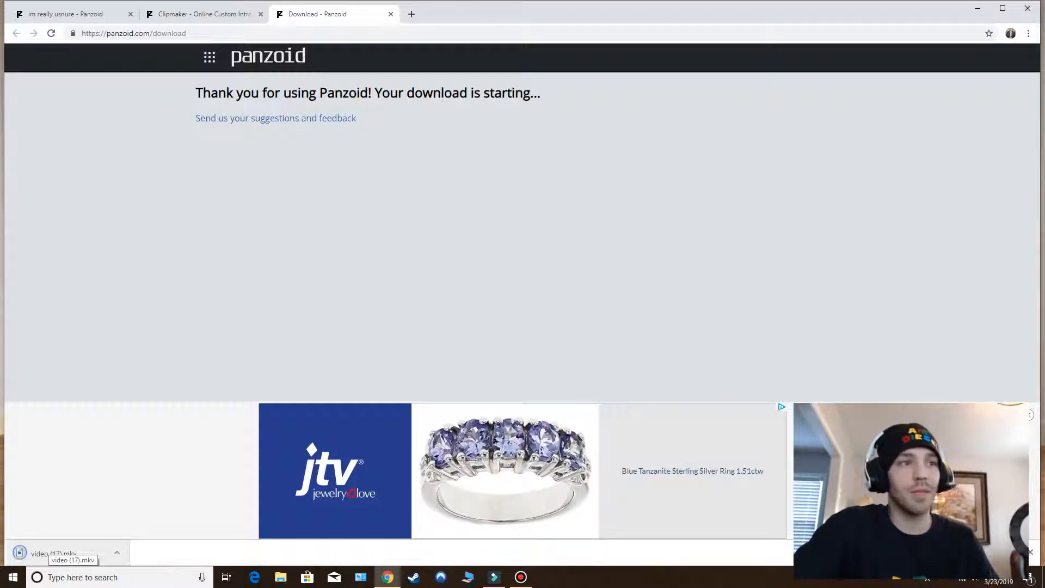
{"action": "left_click", "coordinate": [54, 553]}
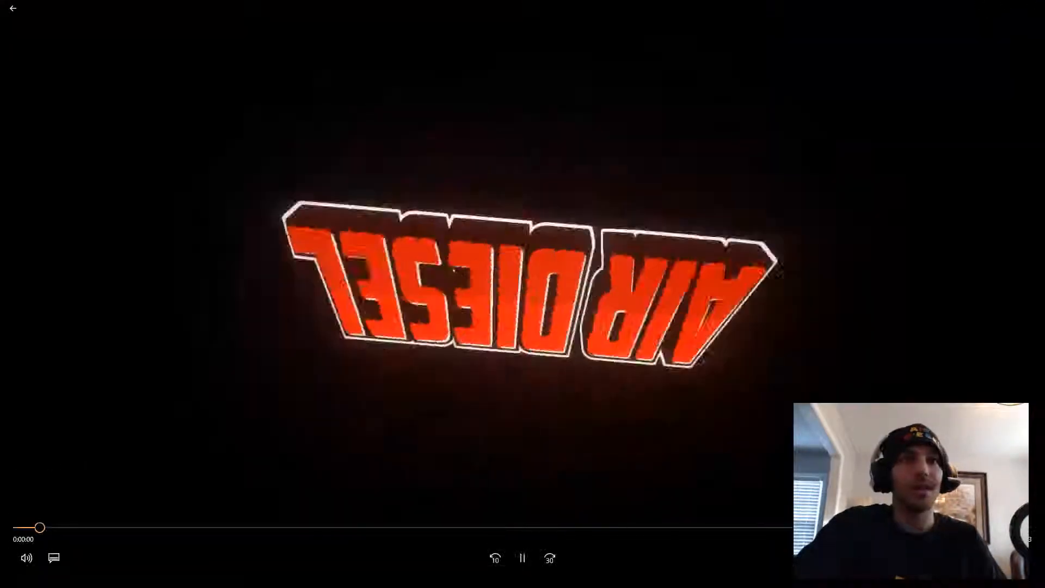